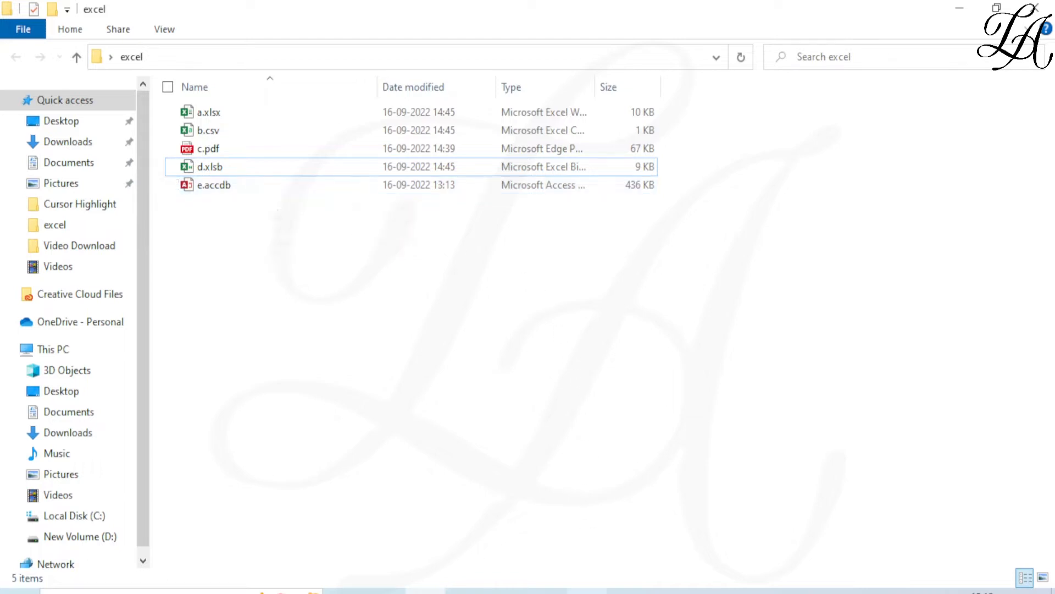
# Open the workbook a.xlsx from the excel folder.
pyautogui.click(587, 592)
pyautogui.click(156, 263)
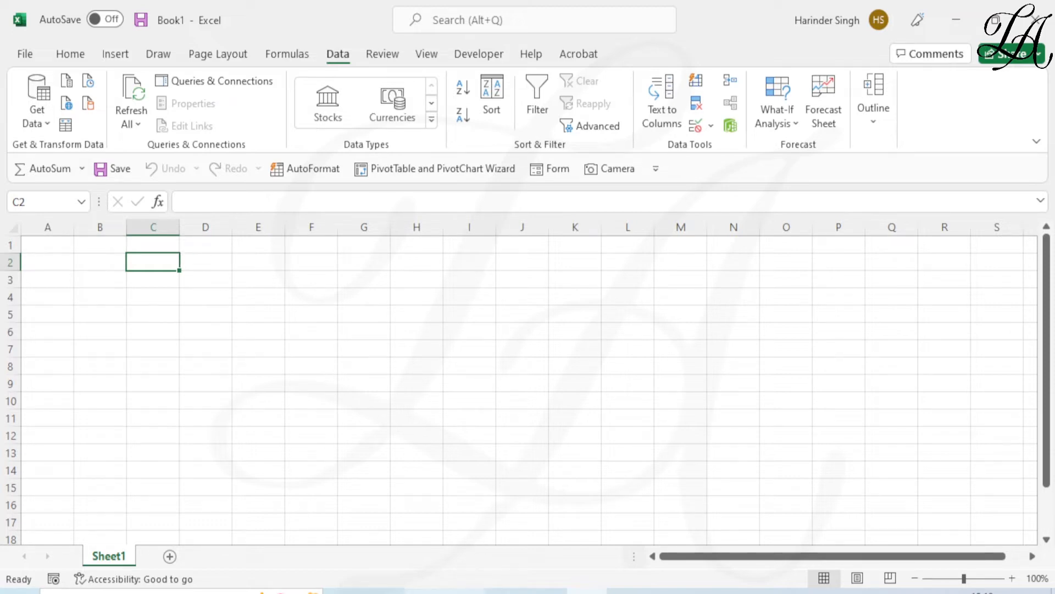
pyautogui.click(426, 592)
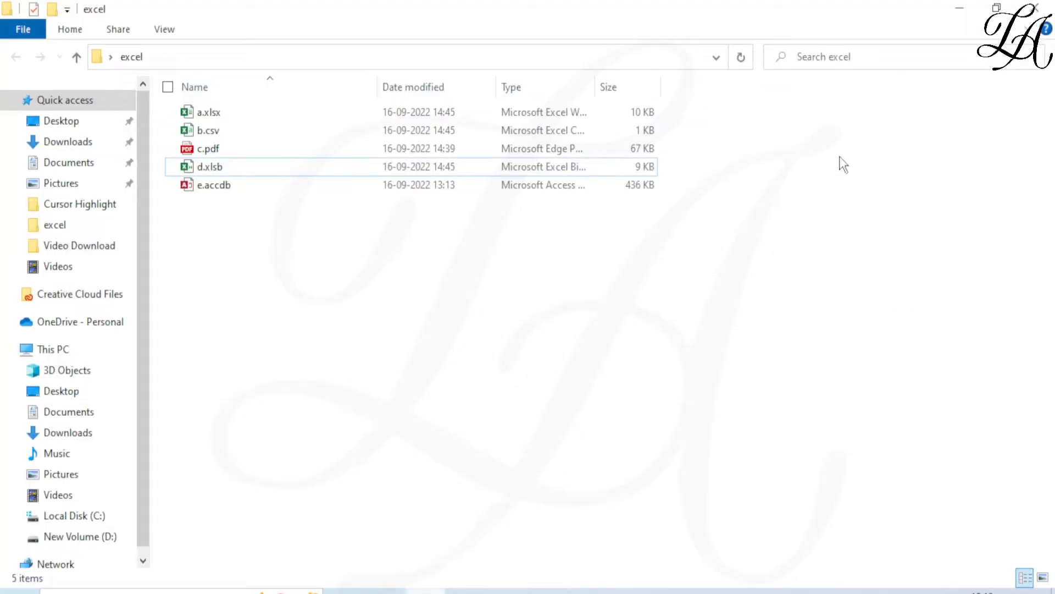
pyautogui.click(274, 113)
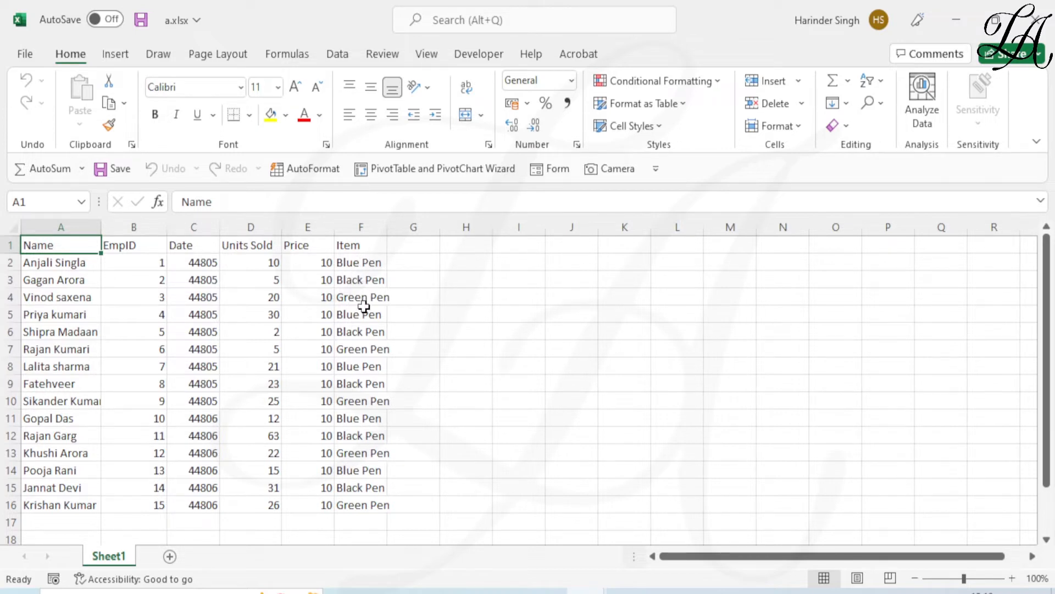
# Apply the Short Date number format to the Date header cell C1.
pyautogui.click(193, 246)
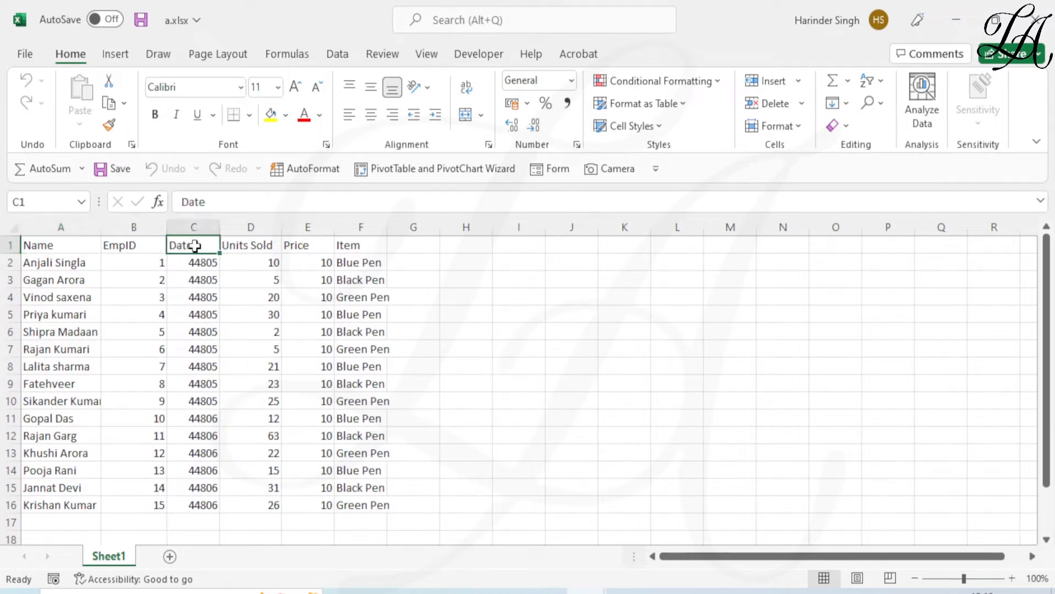
pyautogui.click(570, 81)
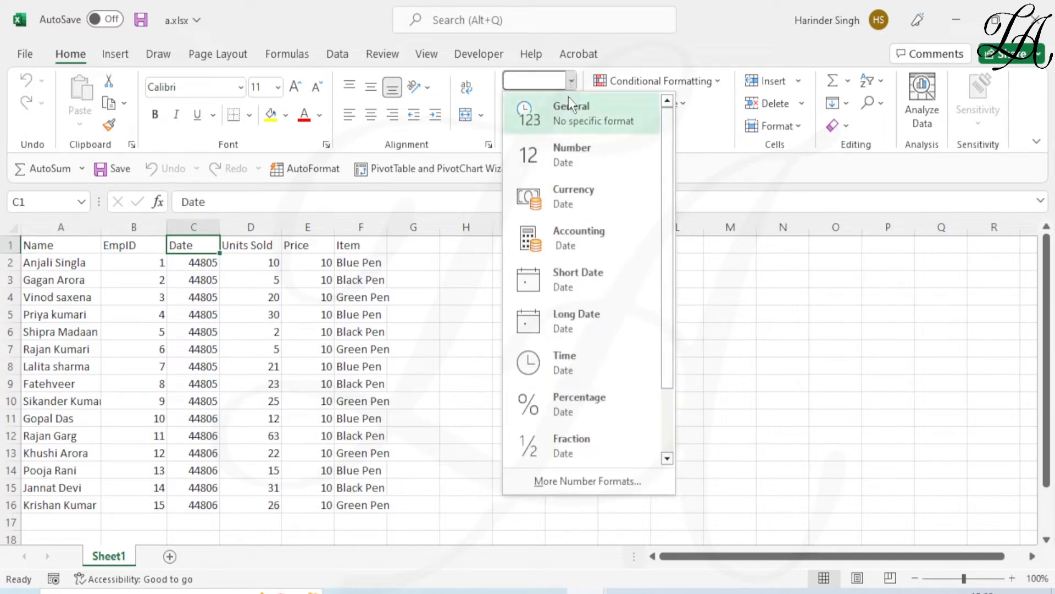
pyautogui.click(596, 290)
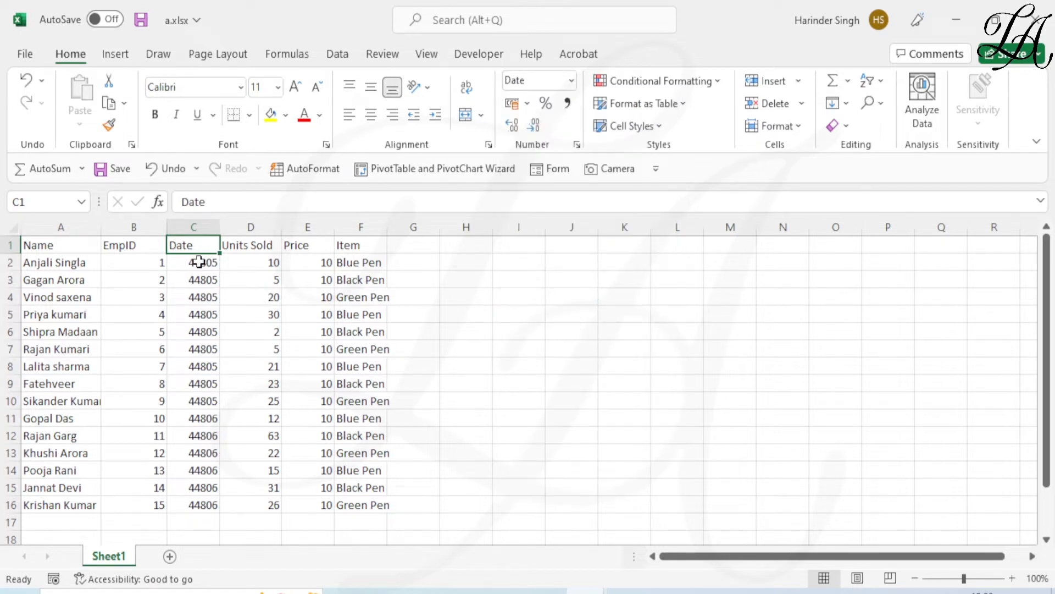
# Format the date values in C2:C16 as Short Date and save the workbook.
pyautogui.moveTo(200, 262); pyautogui.dragTo(206, 505)
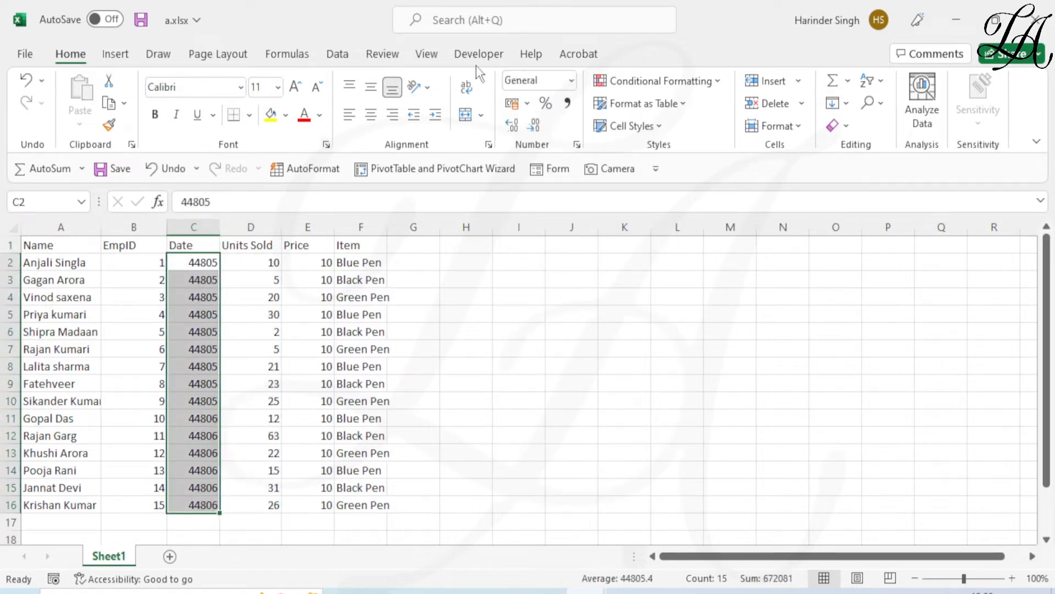
pyautogui.click(574, 85)
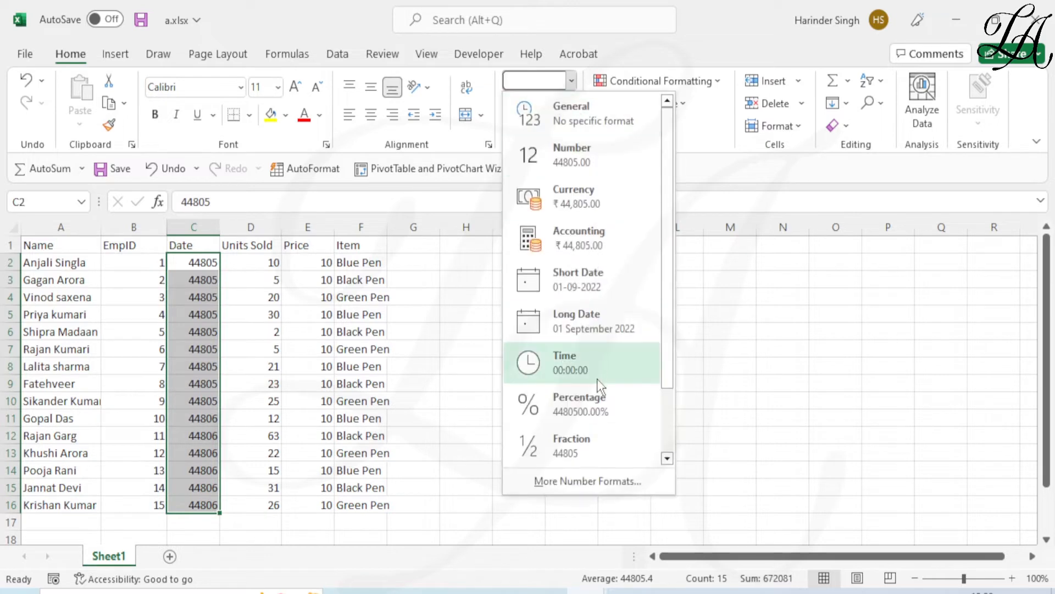
pyautogui.click(588, 279)
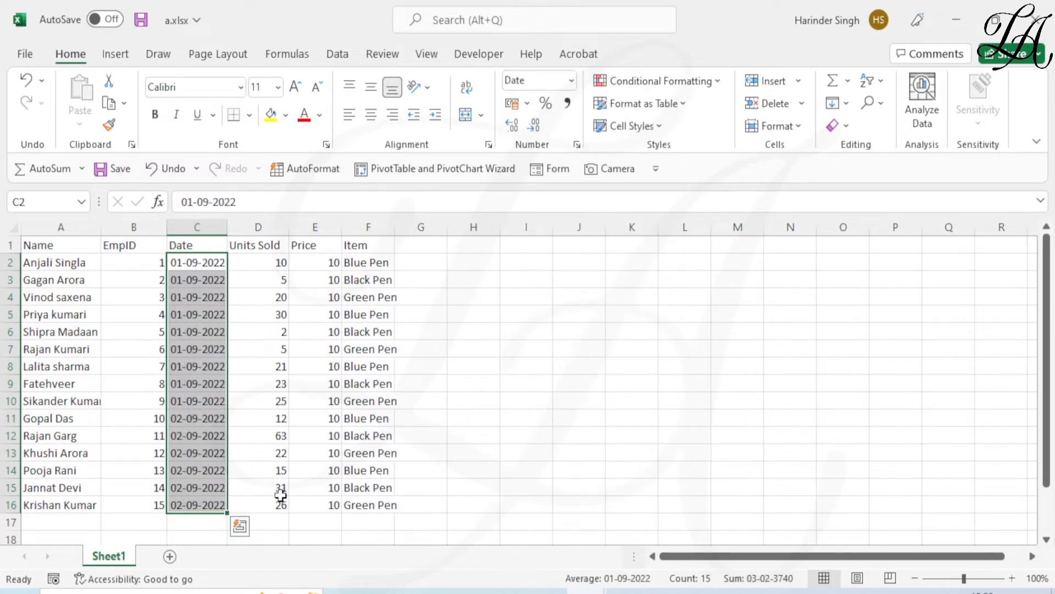
pyautogui.click(529, 335)
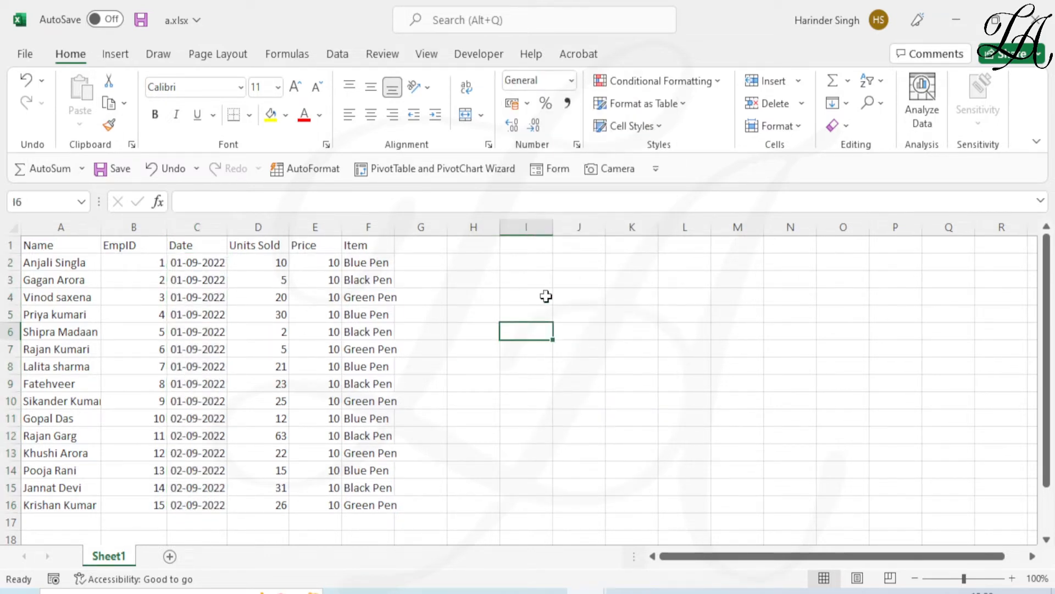
pyautogui.hotkey('ctrl', 's')
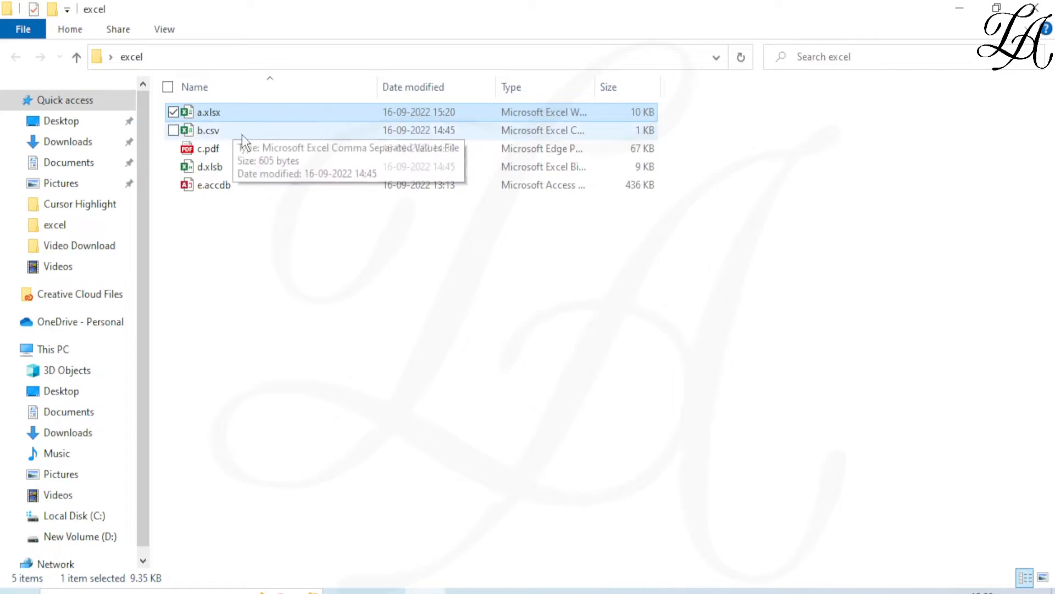
# Open c.pdf from the excel folder and compare its column layout with the table in a.xlsx.
pyautogui.click(244, 150)
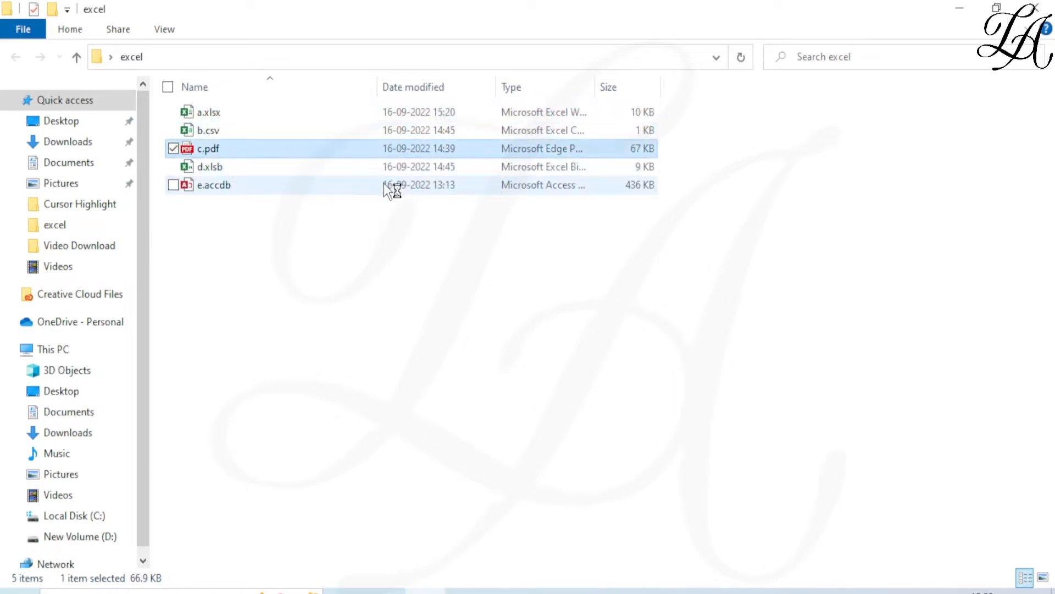
pyautogui.press('Return')
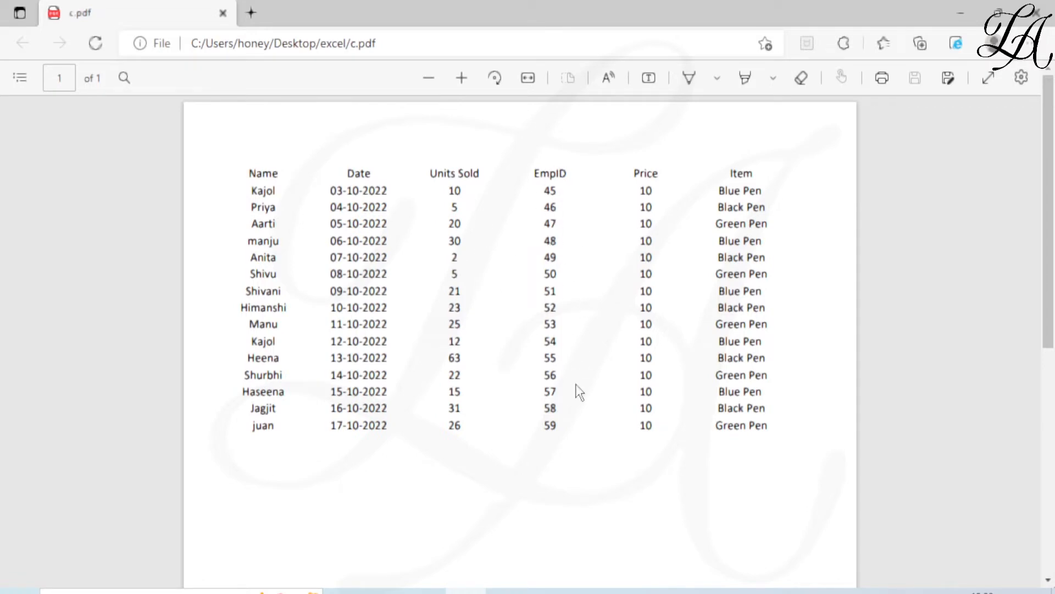
pyautogui.click(586, 592)
pyautogui.click(749, 476)
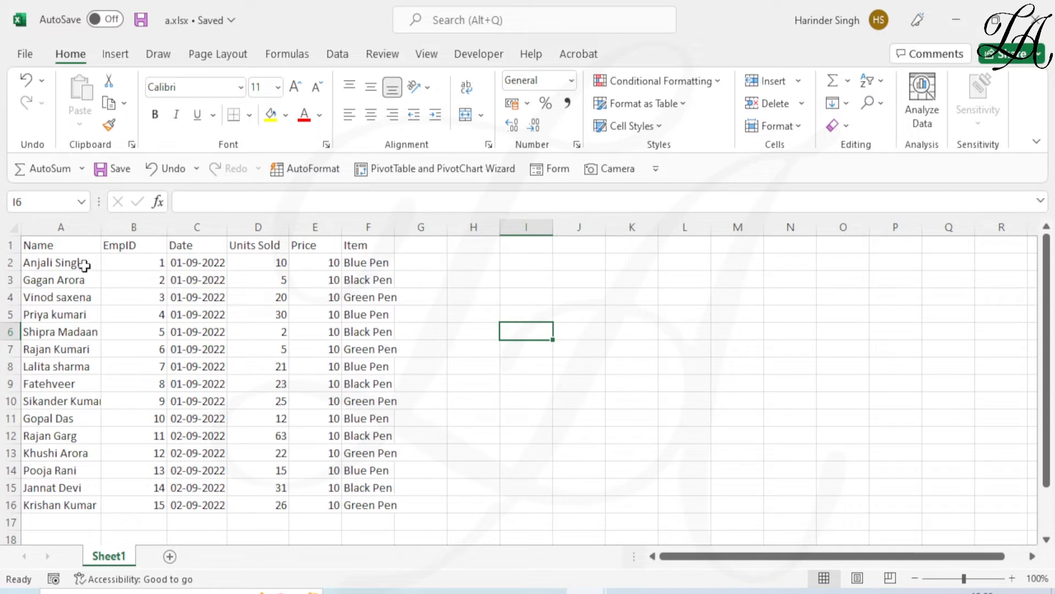
pyautogui.moveTo(59, 246); pyautogui.dragTo(330, 259)
pyautogui.click(363, 258)
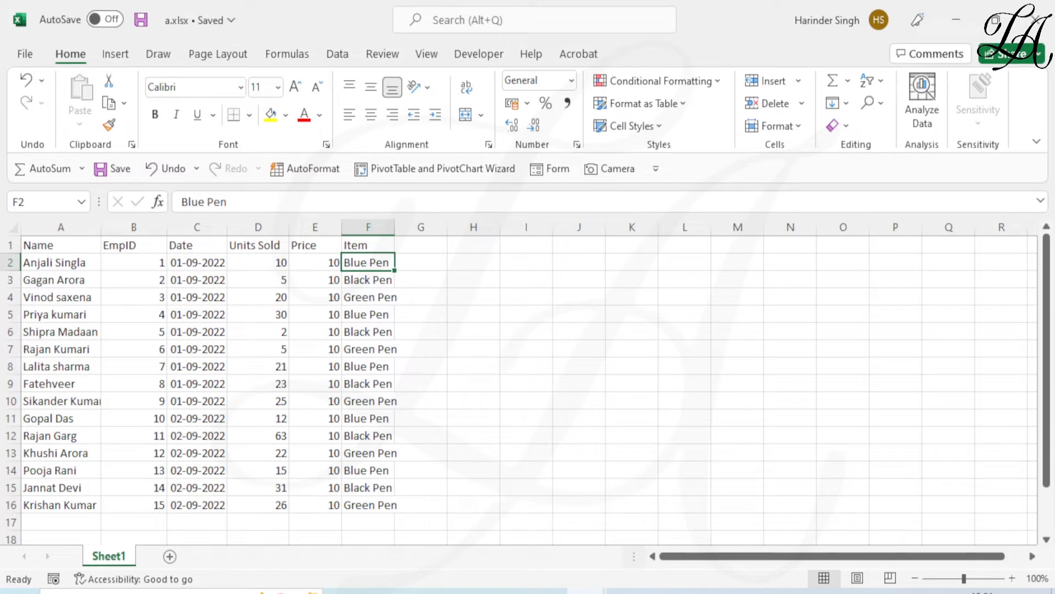
# Switch to the blank workbook Book1 and launch the Power Query Editor.
pyautogui.moveTo(542, 581)
pyautogui.click(520, 557)
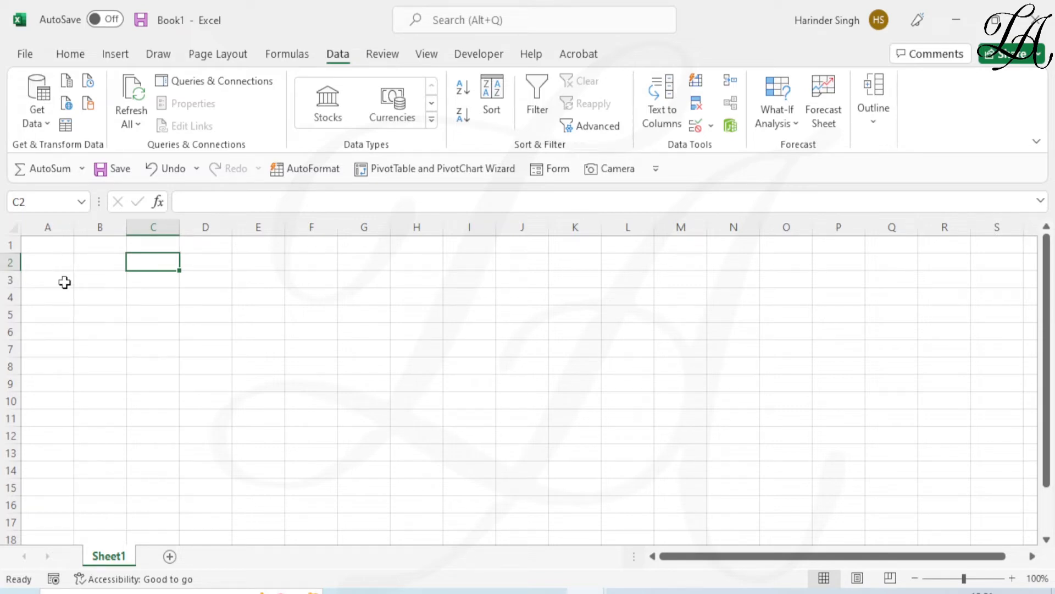
pyautogui.click(44, 123)
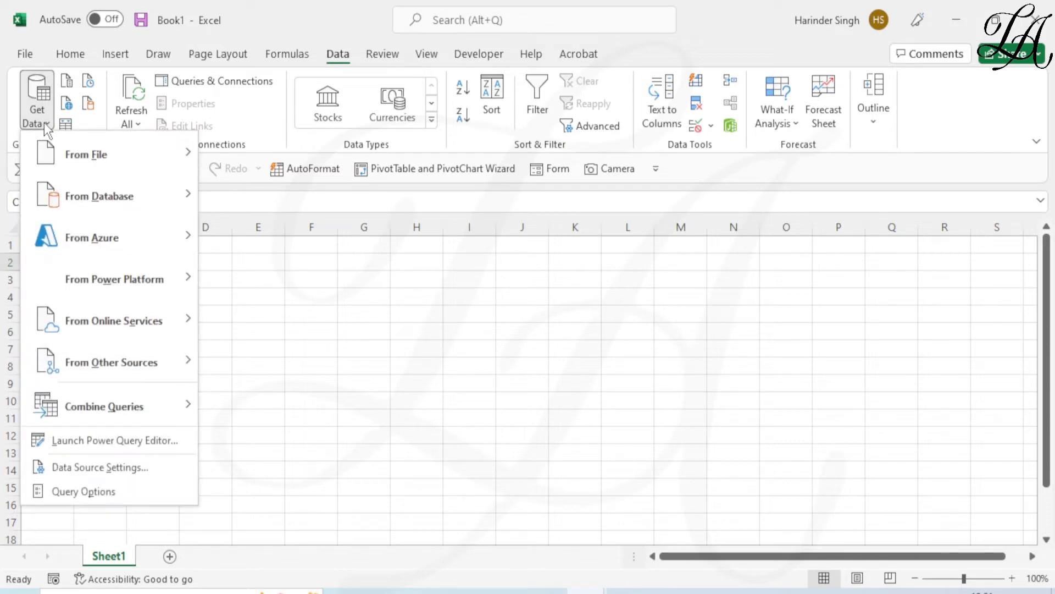
pyautogui.moveTo(143, 206)
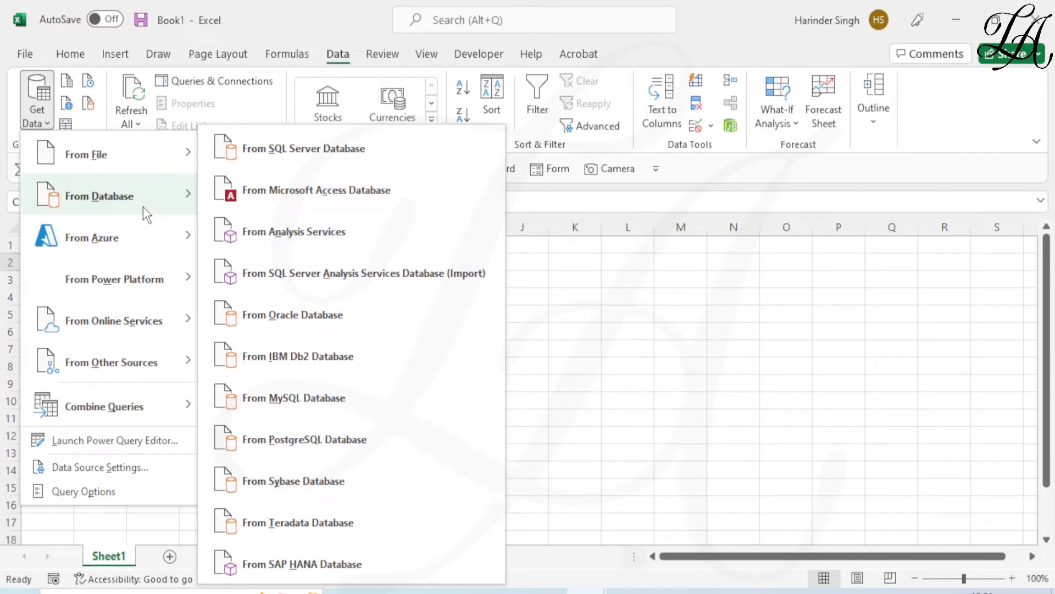
pyautogui.moveTo(146, 157)
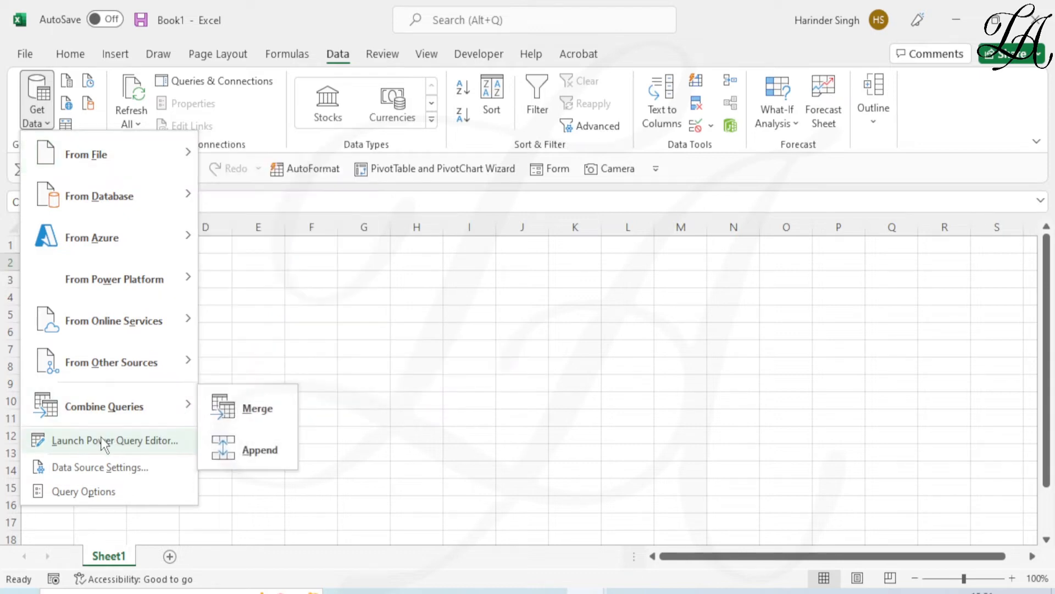
pyautogui.click(156, 442)
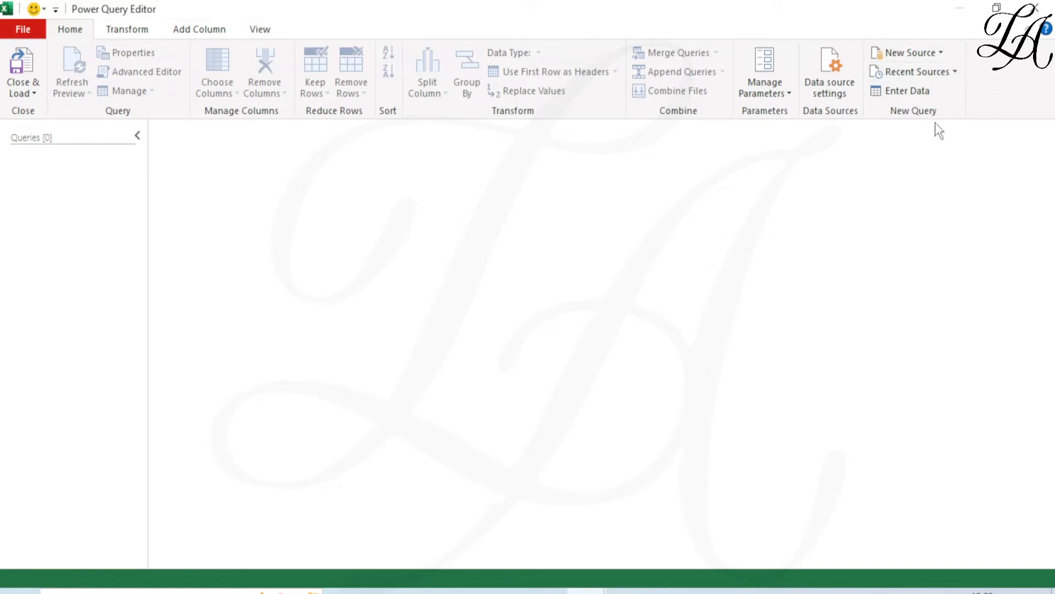
# Add Sheet1 of the Excel workbook a.xlsx as a new query source.
pyautogui.click(940, 53)
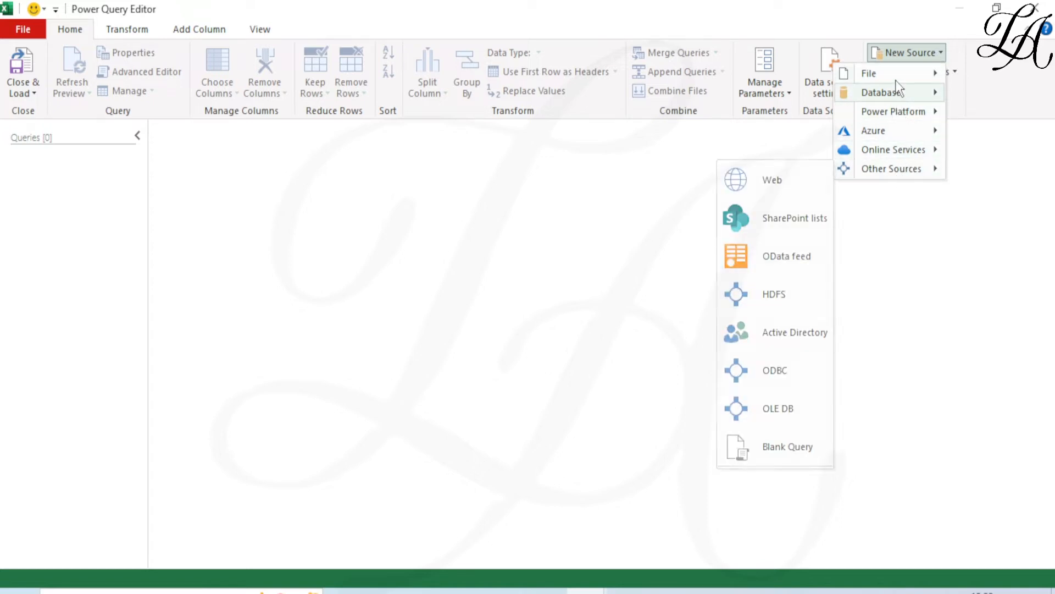
pyautogui.moveTo(896, 77)
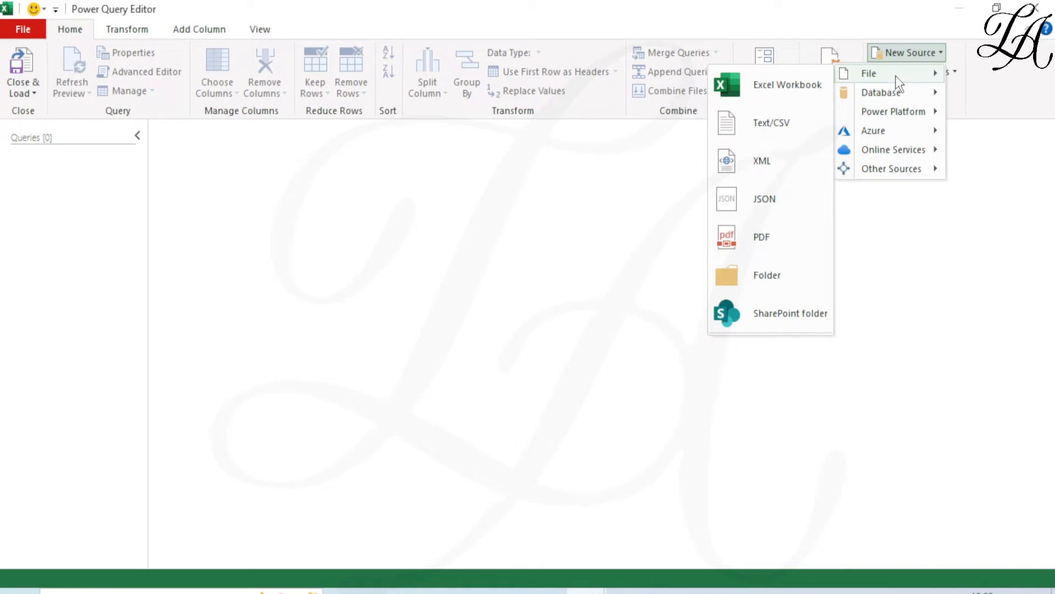
pyautogui.click(780, 85)
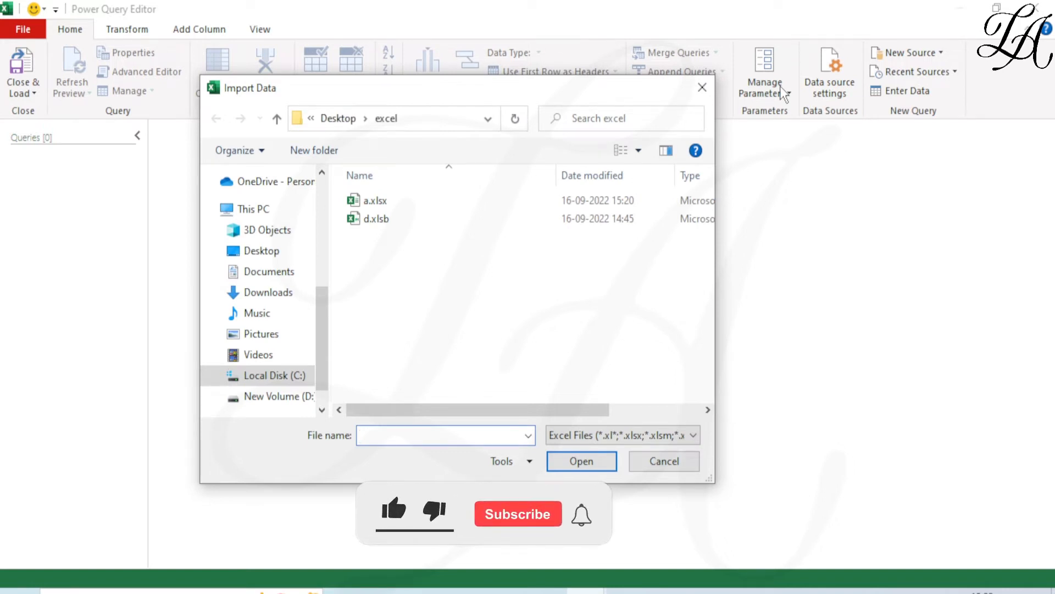
pyautogui.click(394, 200)
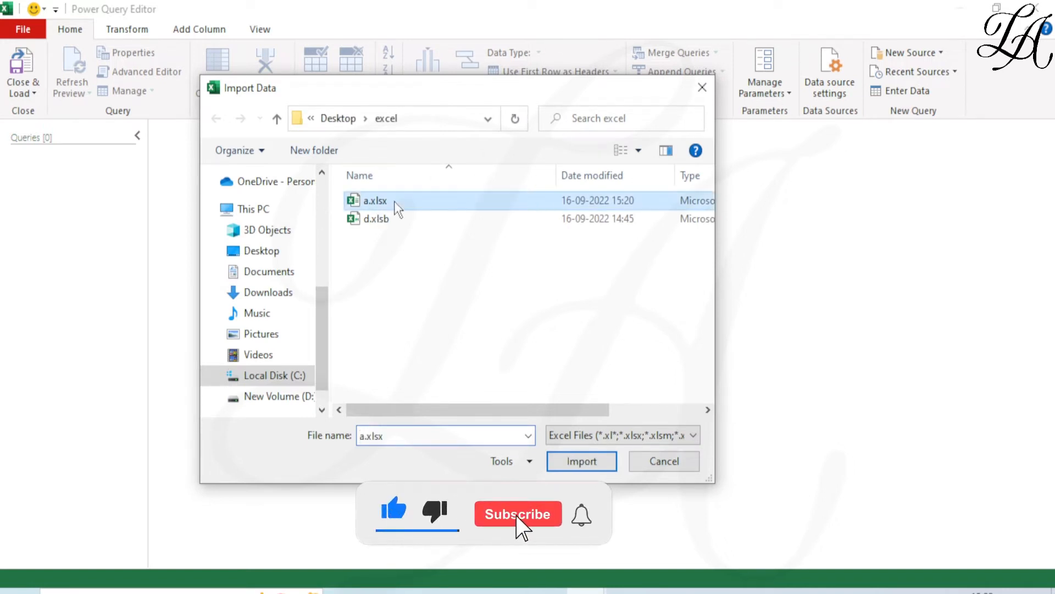
pyautogui.click(577, 464)
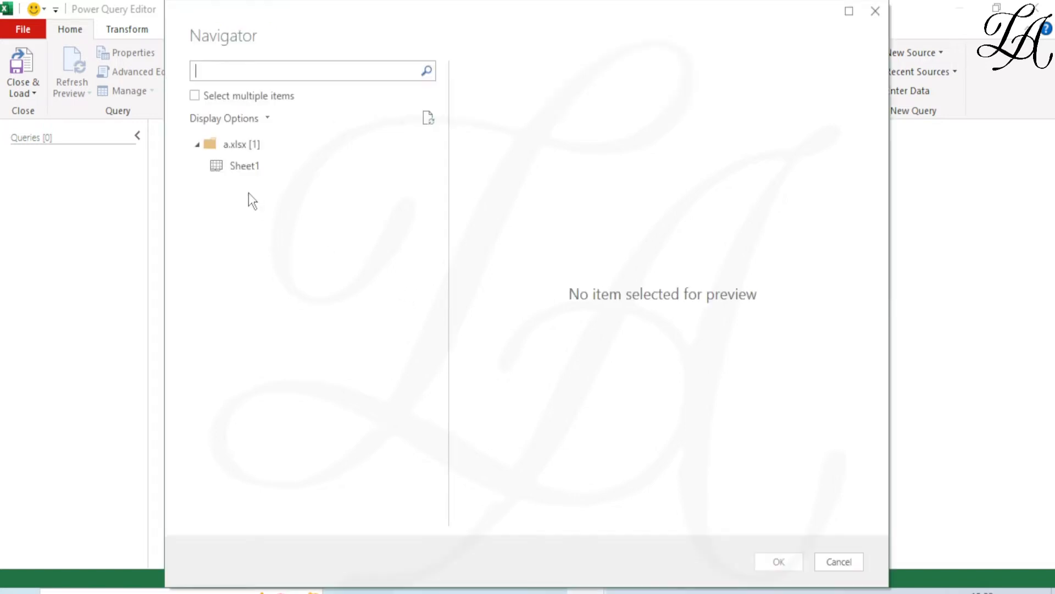
pyautogui.click(245, 168)
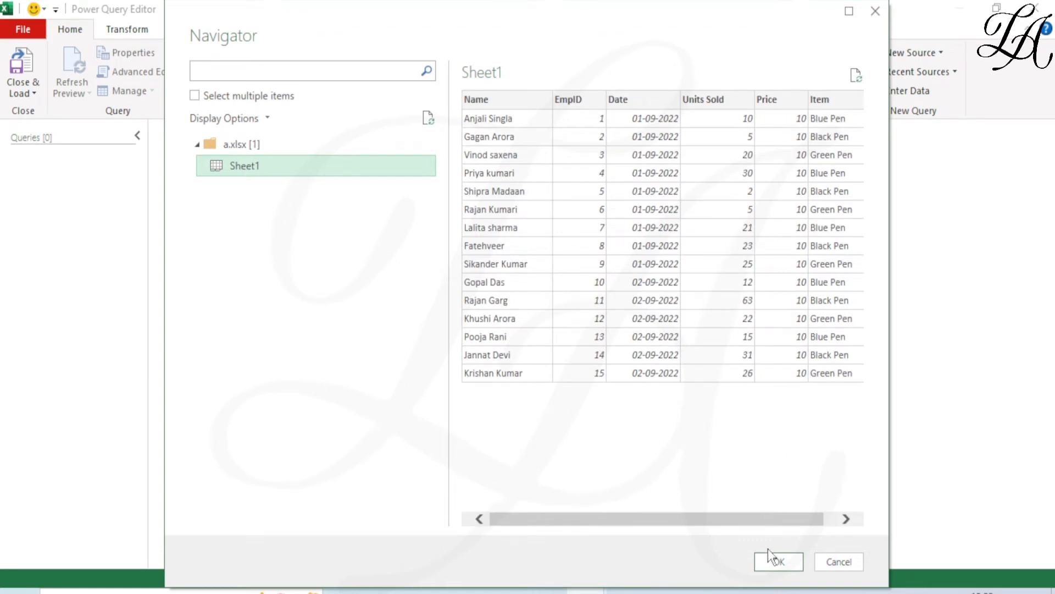
pyautogui.click(777, 562)
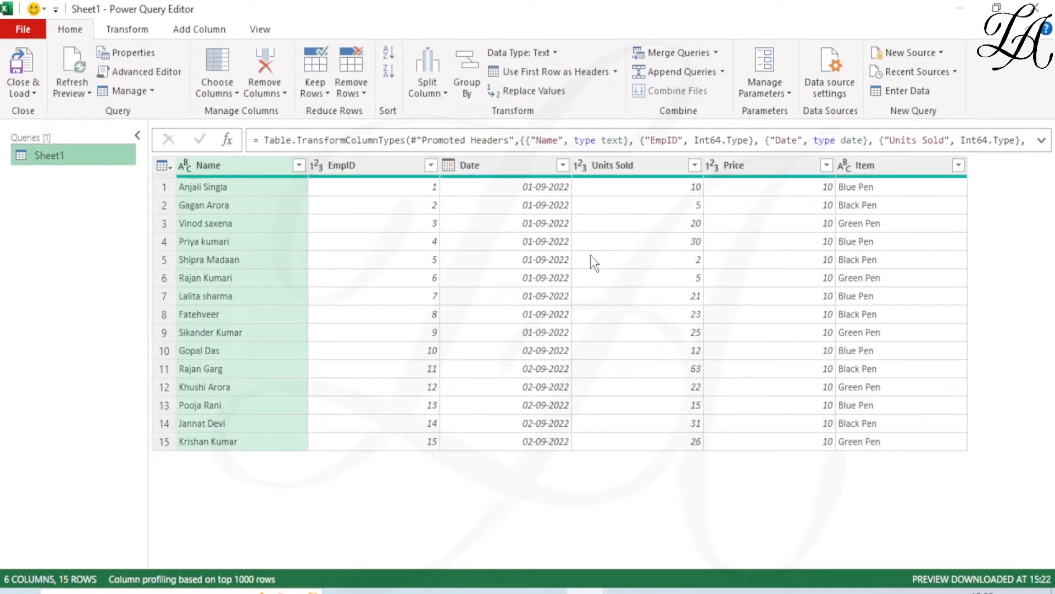
# Import b.csv as a second query through the Text/CSV source, keeping the offered import settings.
pyautogui.click(926, 54)
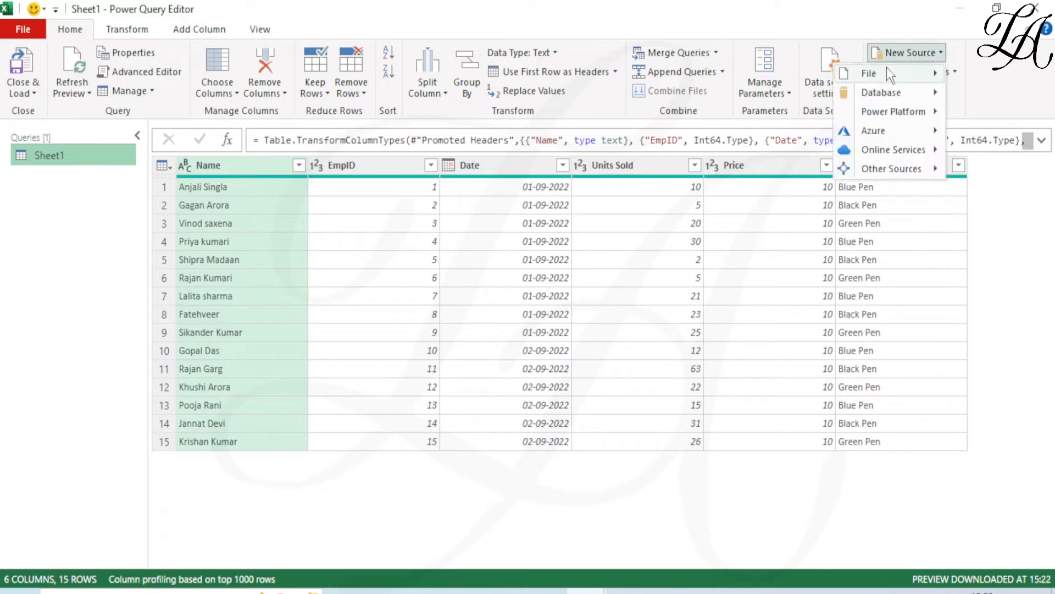
pyautogui.moveTo(887, 73)
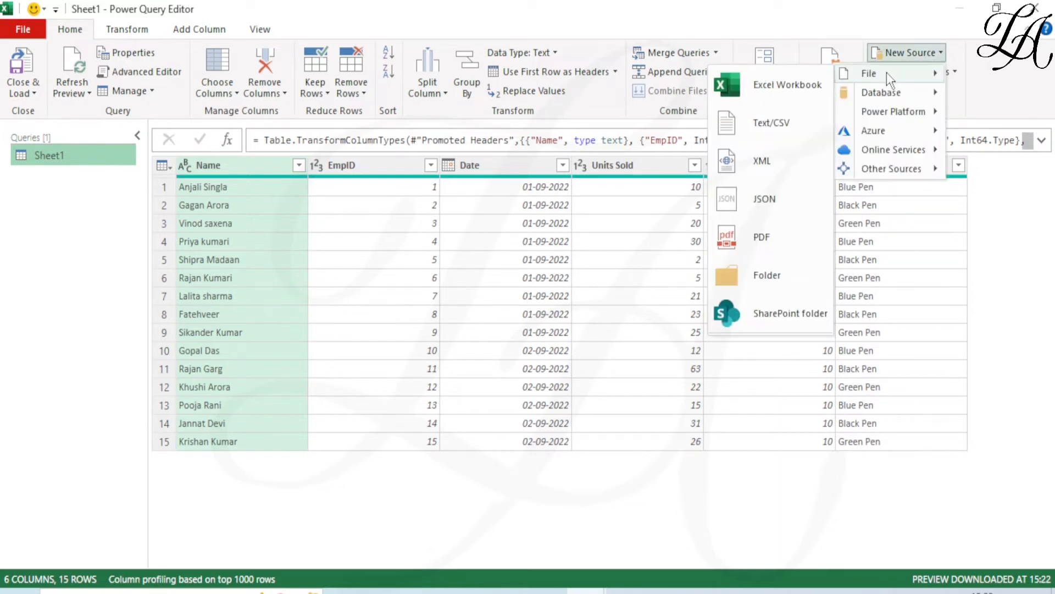
pyautogui.click(796, 127)
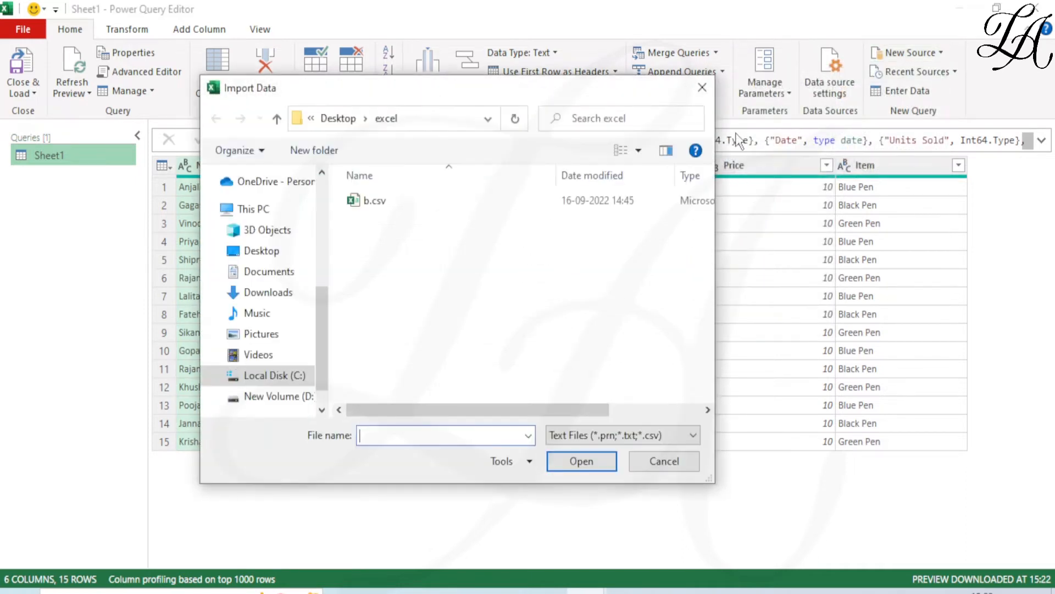
pyautogui.click(401, 205)
pyautogui.click(595, 463)
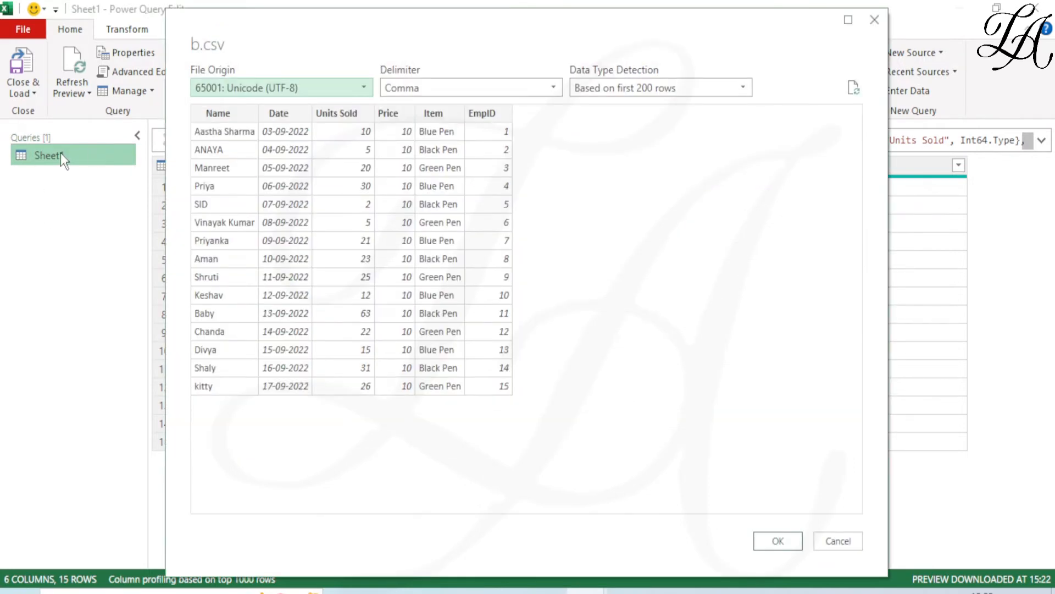
pyautogui.click(767, 543)
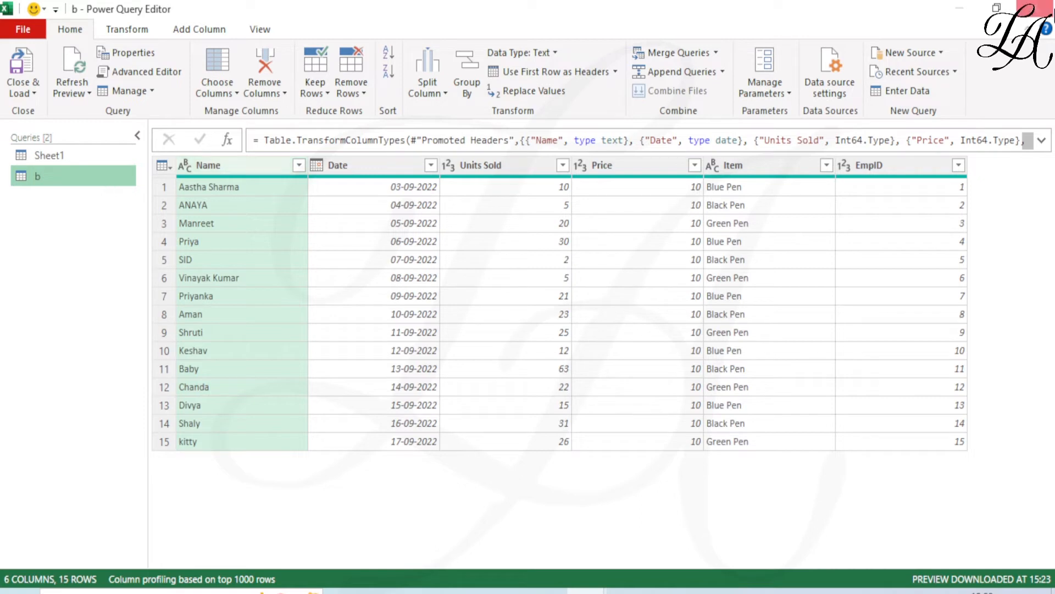
# Import Table001 (Page 1) from c.pdf in the excel folder as a new query.
pyautogui.click(915, 55)
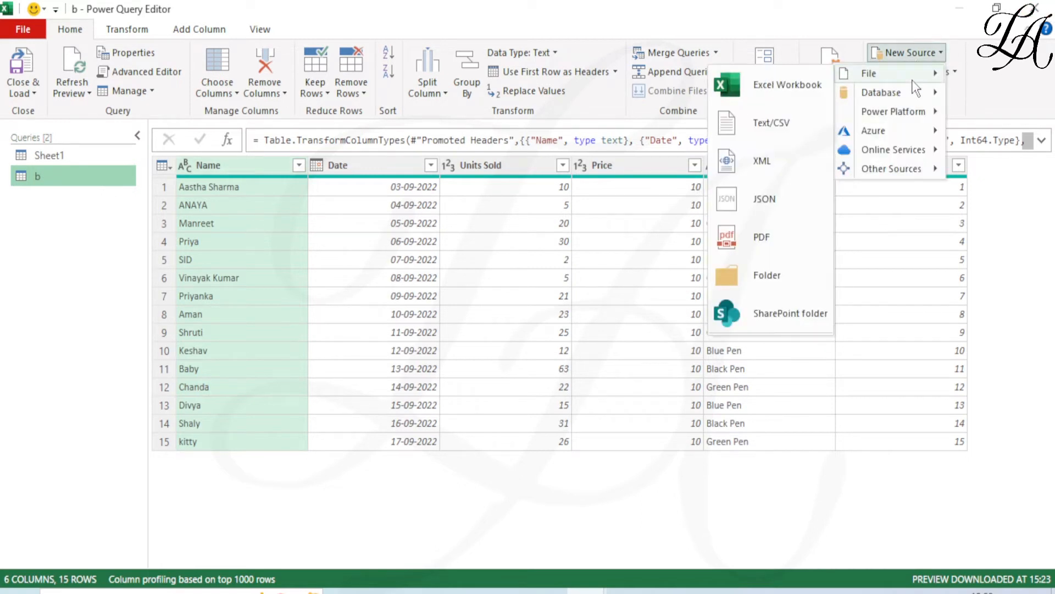
pyautogui.click(746, 238)
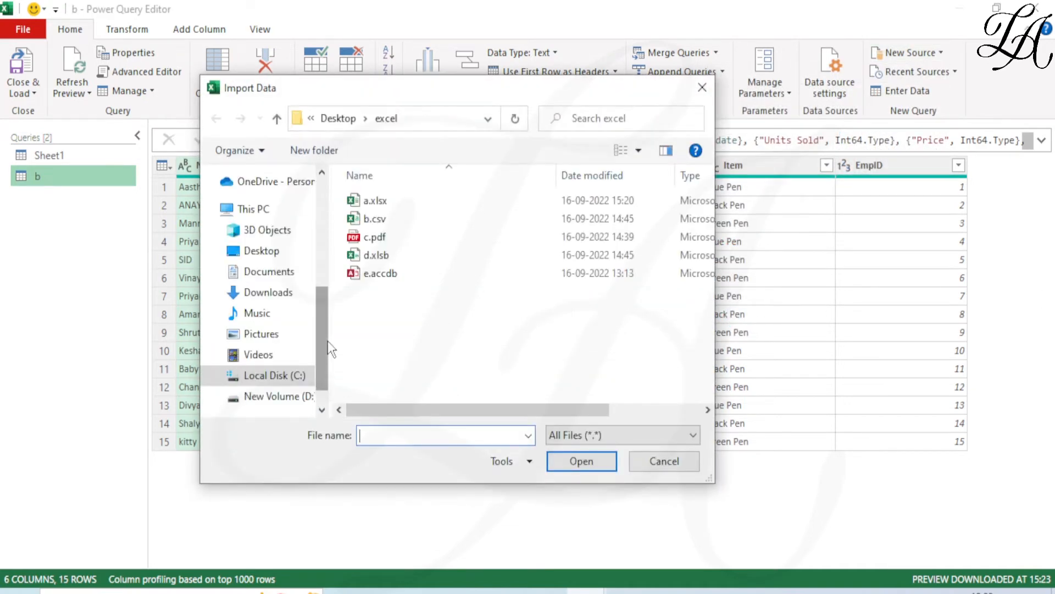
pyautogui.click(377, 238)
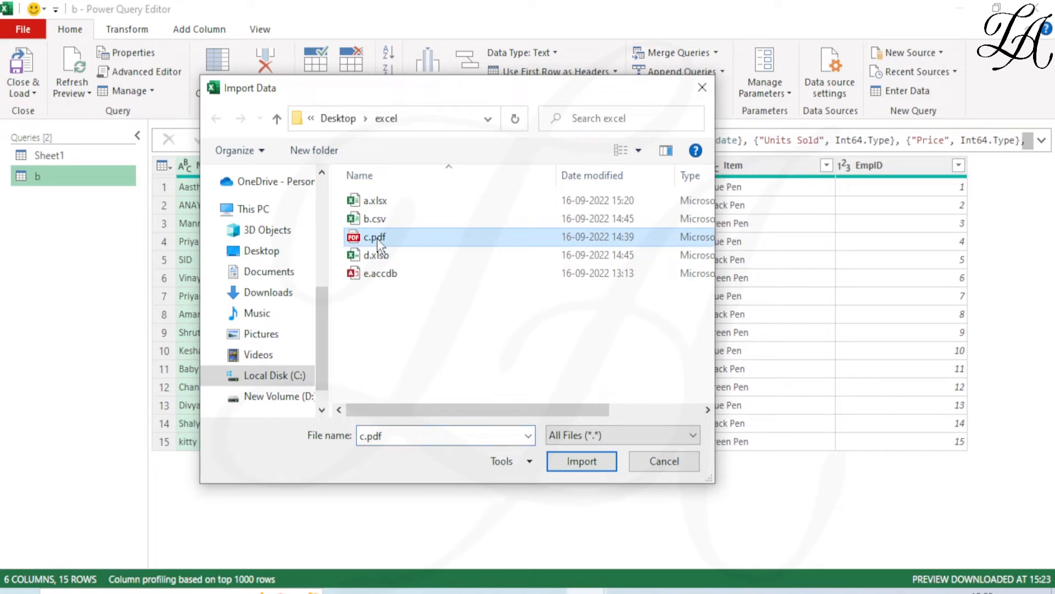
pyautogui.click(582, 464)
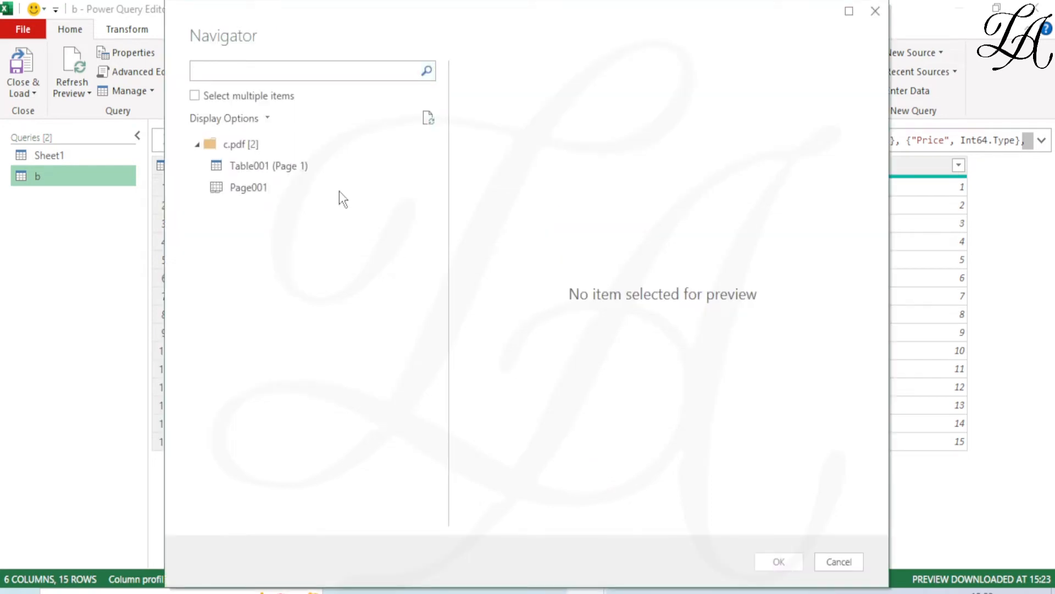
pyautogui.click(271, 171)
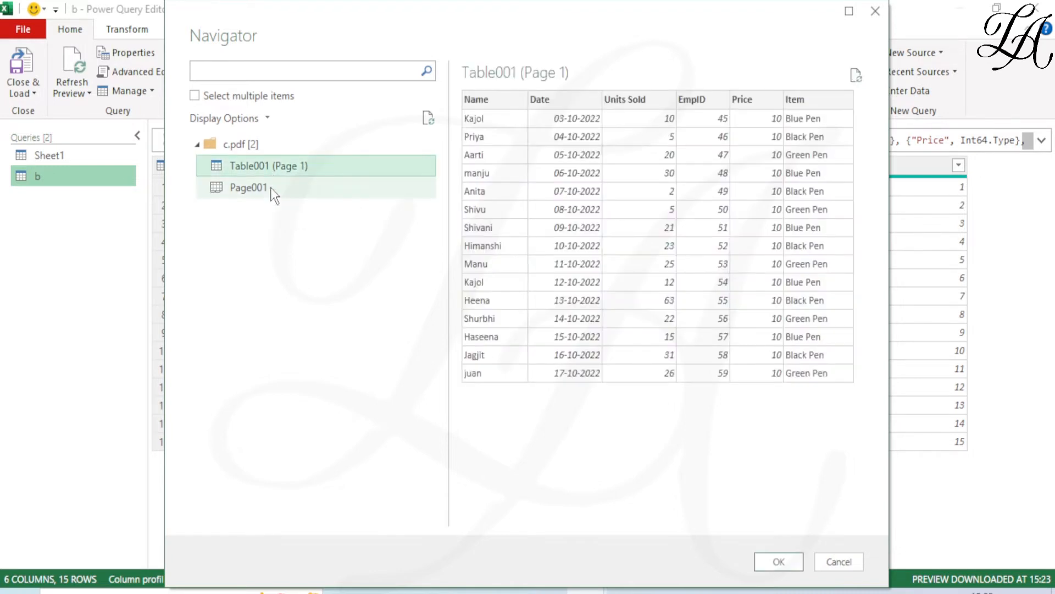
pyautogui.click(271, 188)
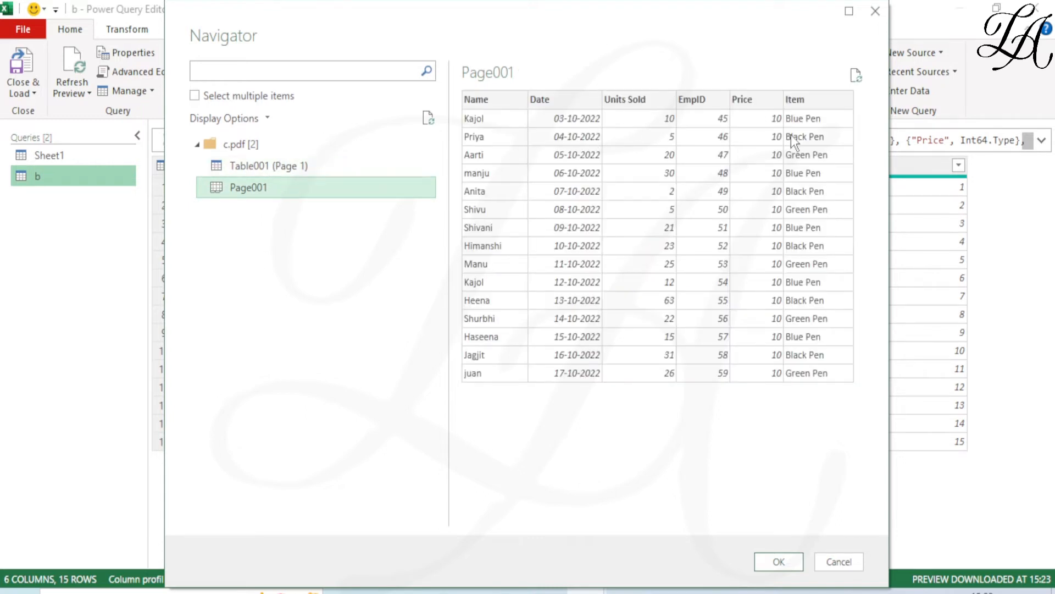
pyautogui.click(348, 170)
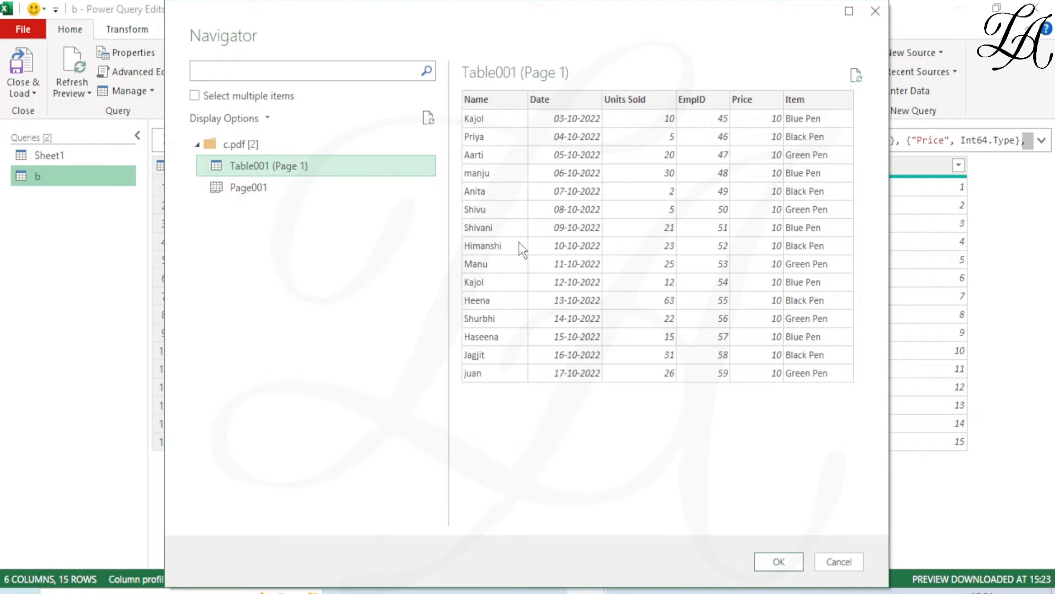
pyautogui.click(797, 566)
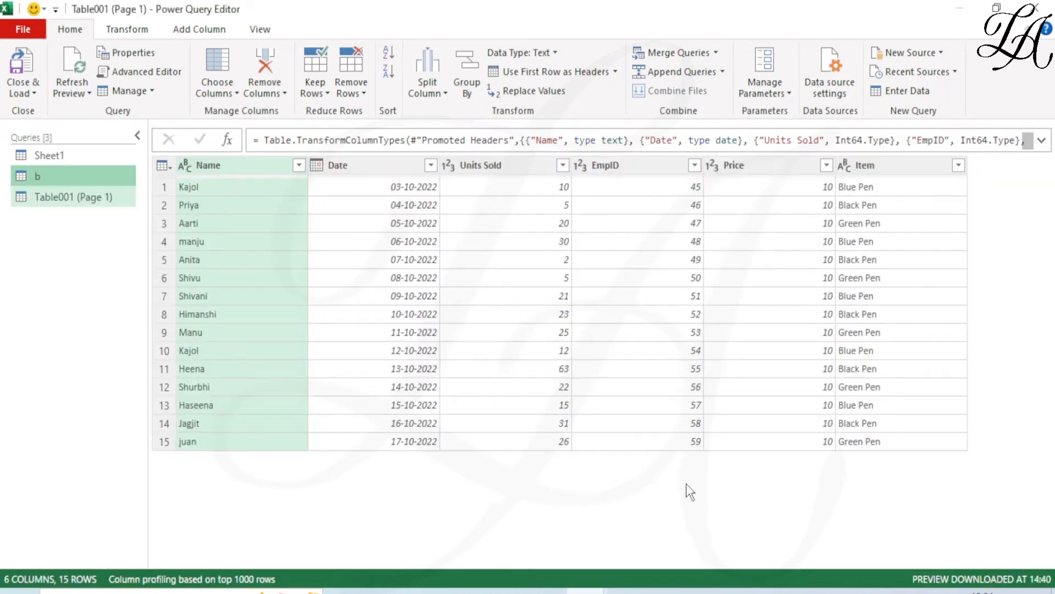
# Add Sheet1 of the Excel binary workbook d.xlsb as another query source.
pyautogui.click(930, 59)
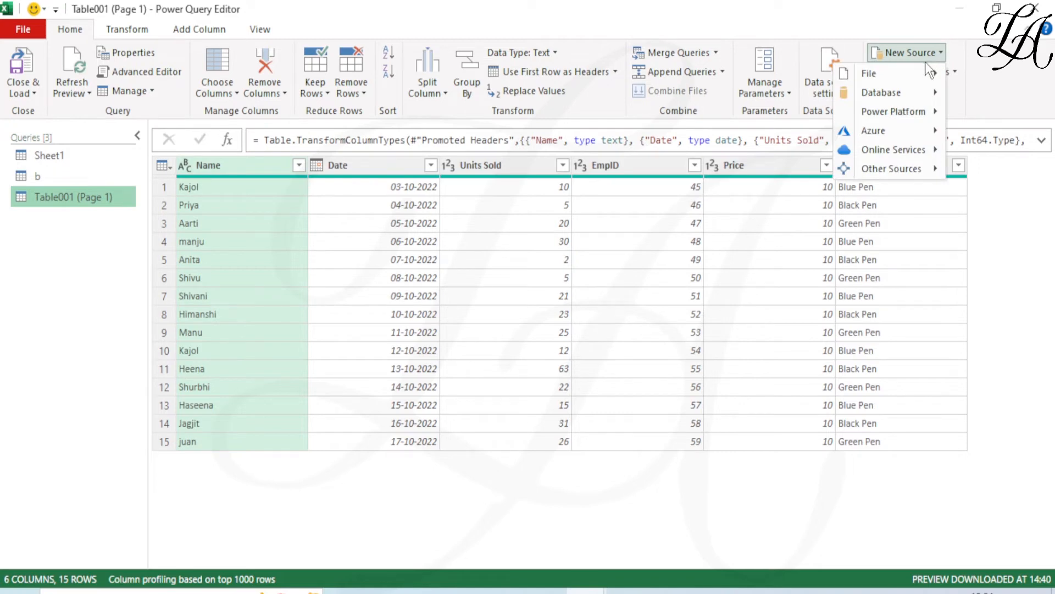
pyautogui.moveTo(911, 81)
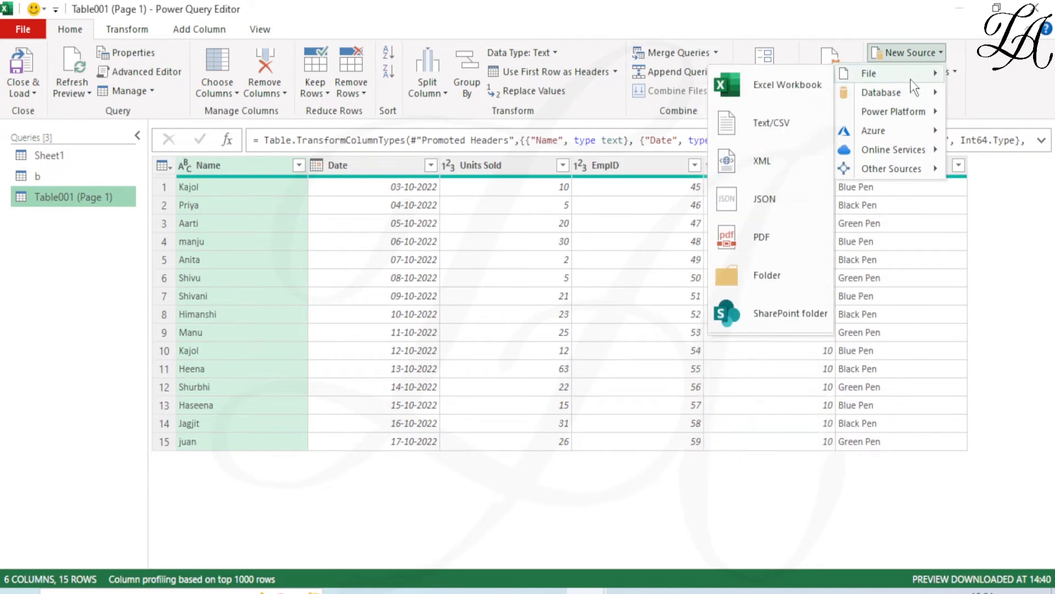
pyautogui.click(765, 85)
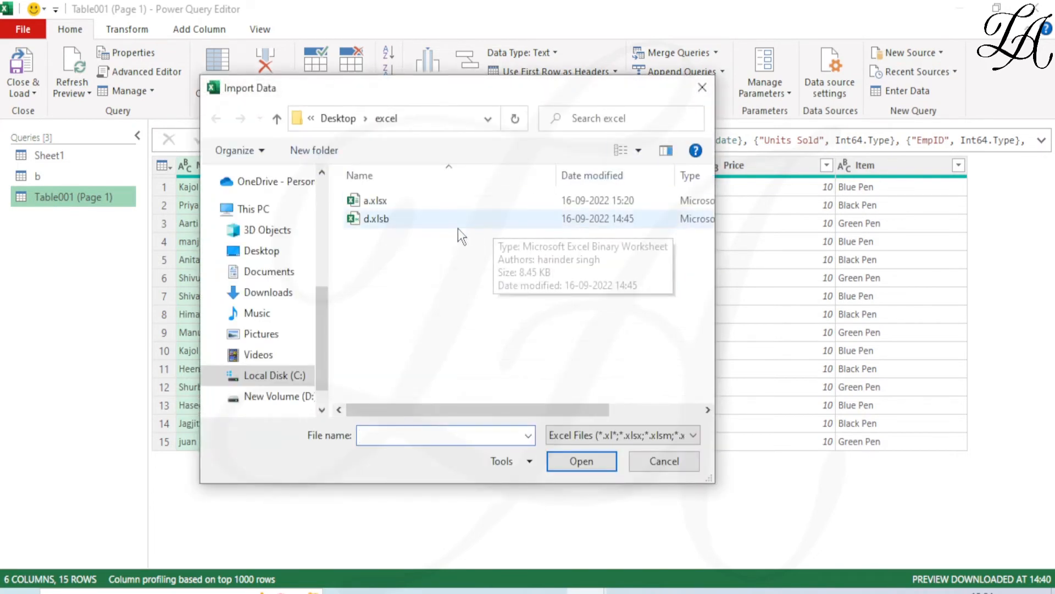
pyautogui.click(441, 224)
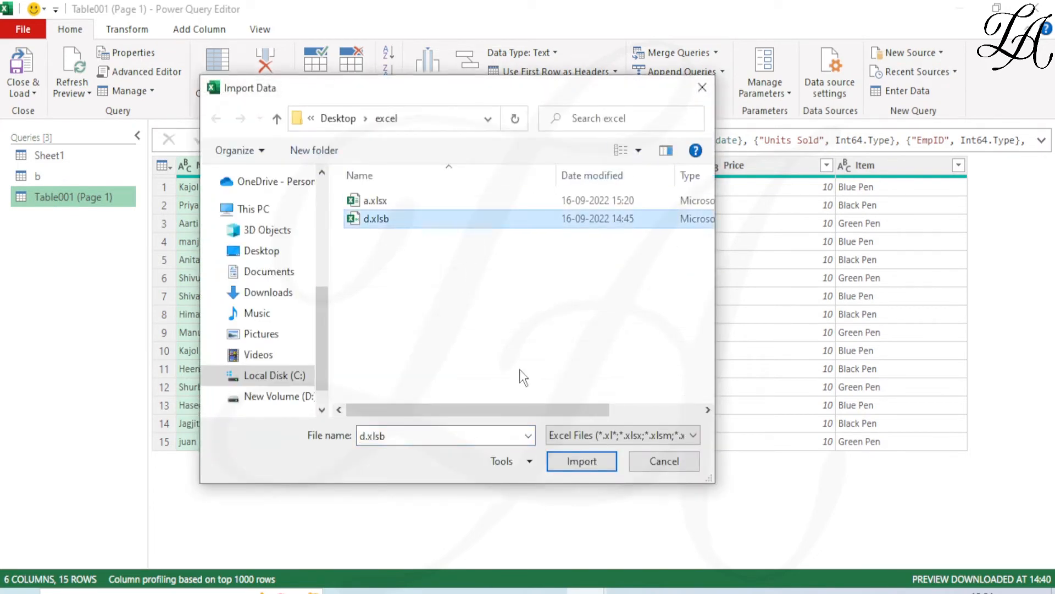
pyautogui.click(585, 465)
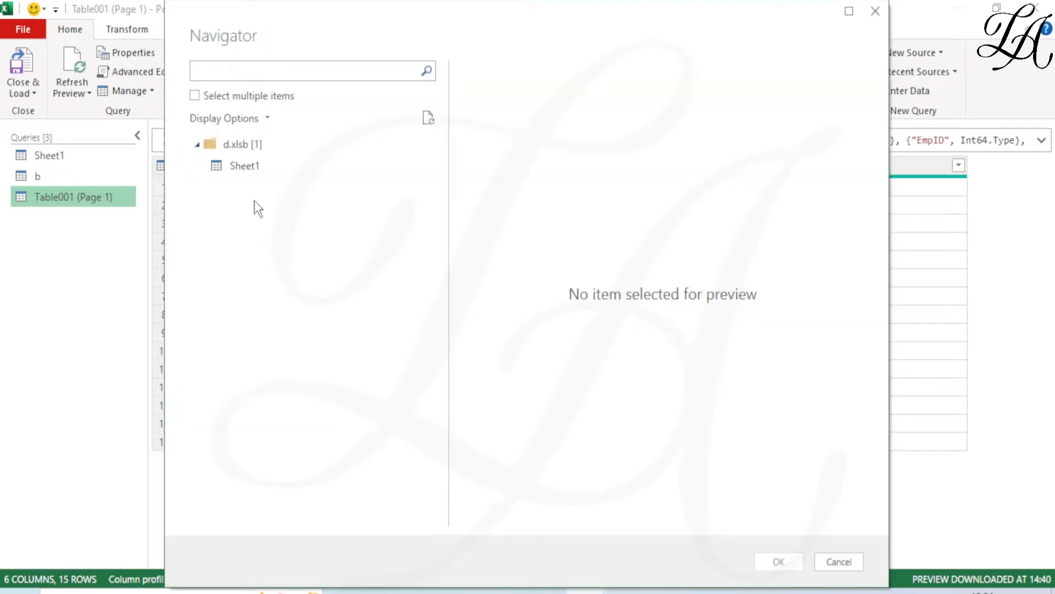
pyautogui.click(266, 171)
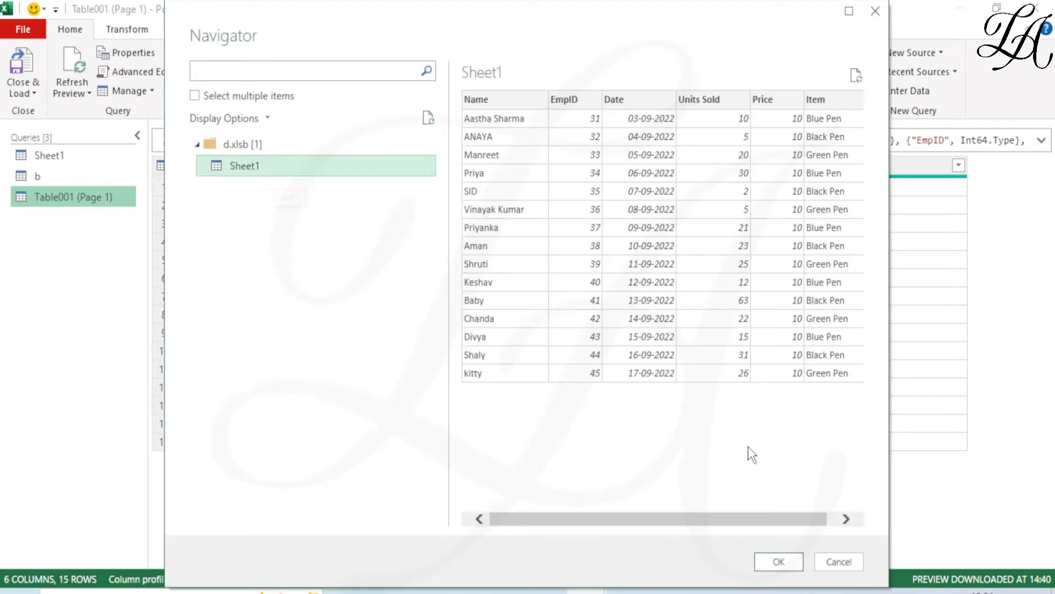
pyautogui.click(779, 561)
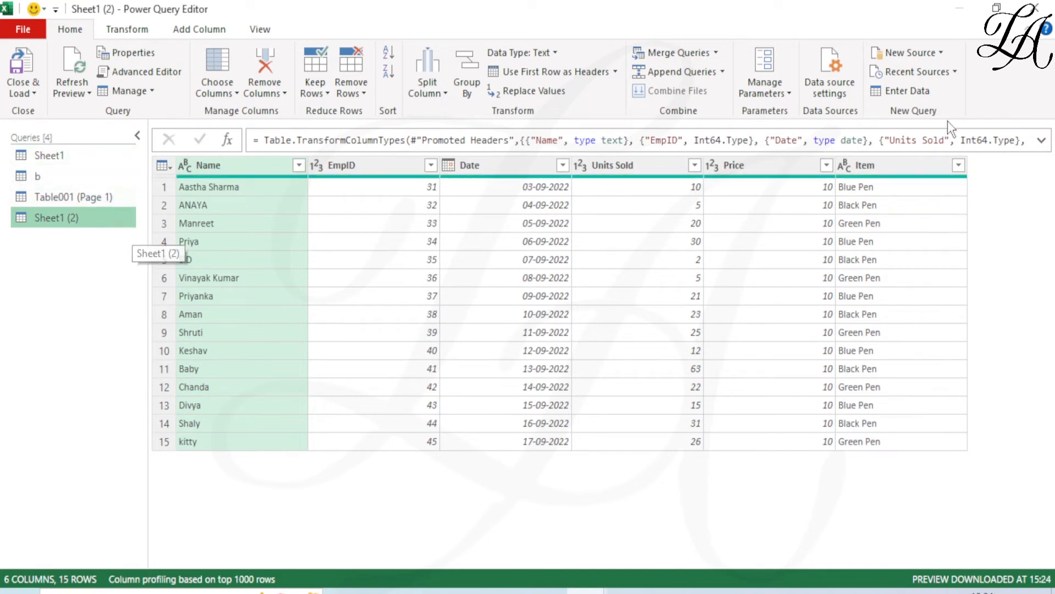
# Import Table2 from the Access database e.accdb as a new query.
pyautogui.click(932, 58)
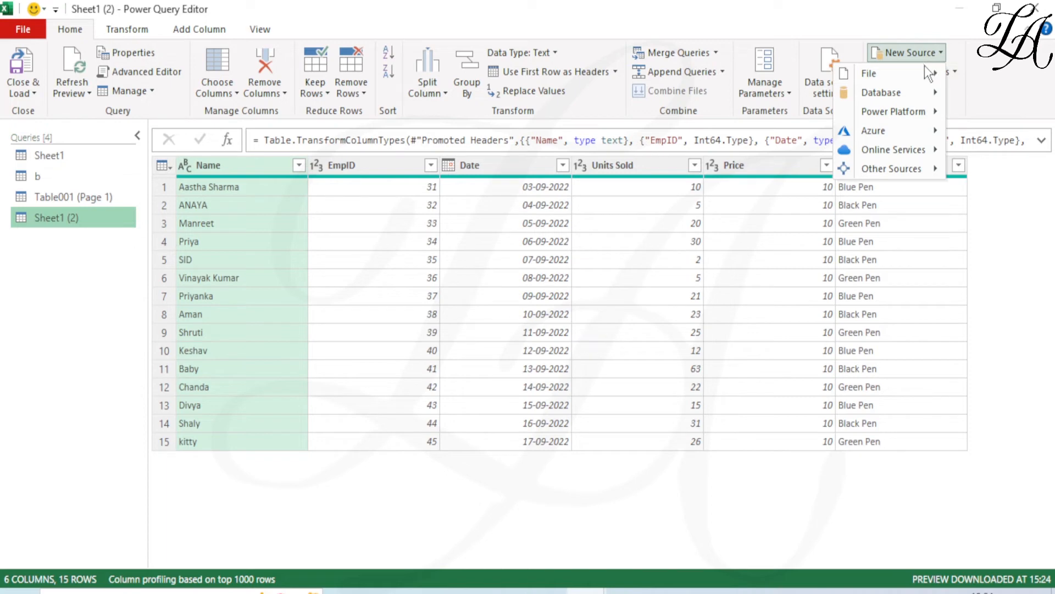
pyautogui.moveTo(888, 91)
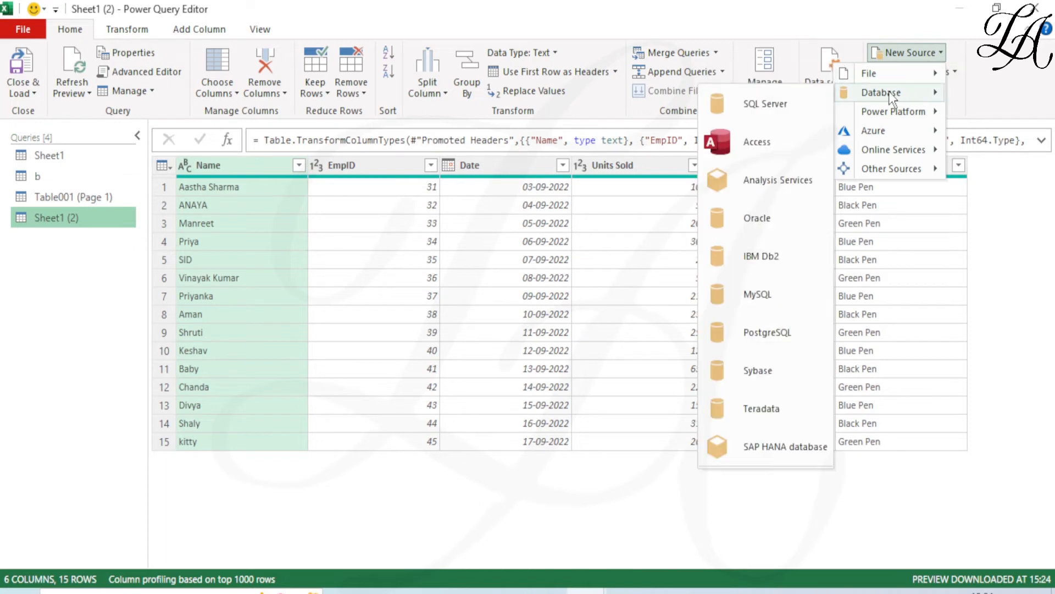
pyautogui.click(778, 139)
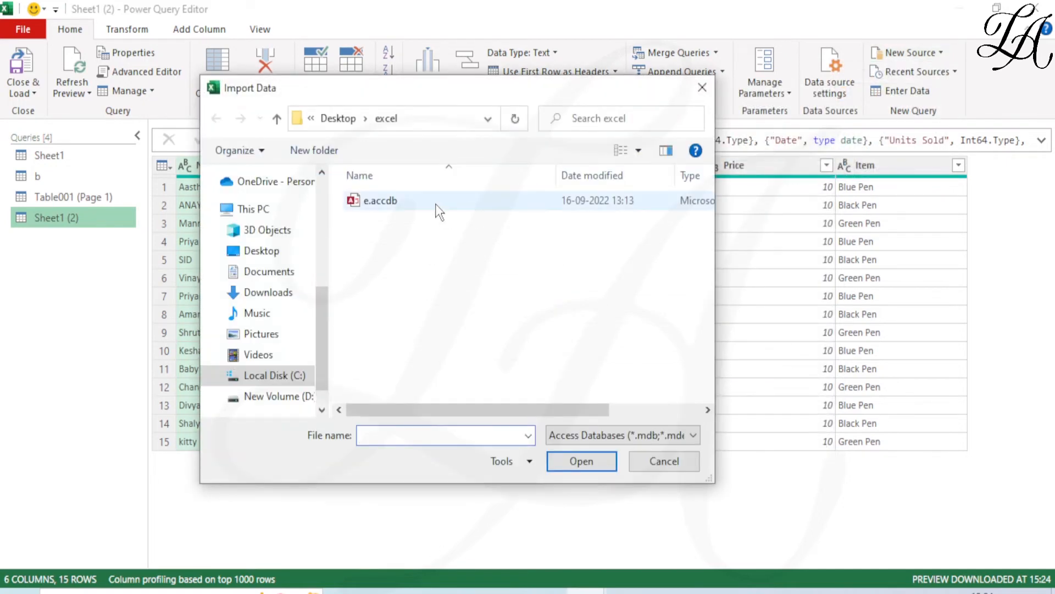
pyautogui.click(435, 203)
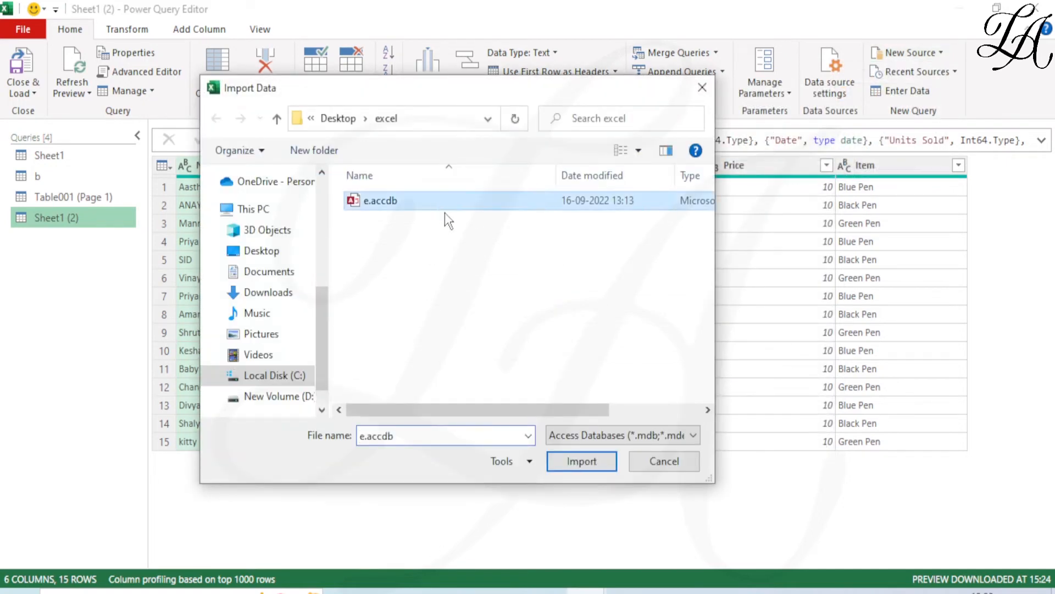
pyautogui.click(588, 467)
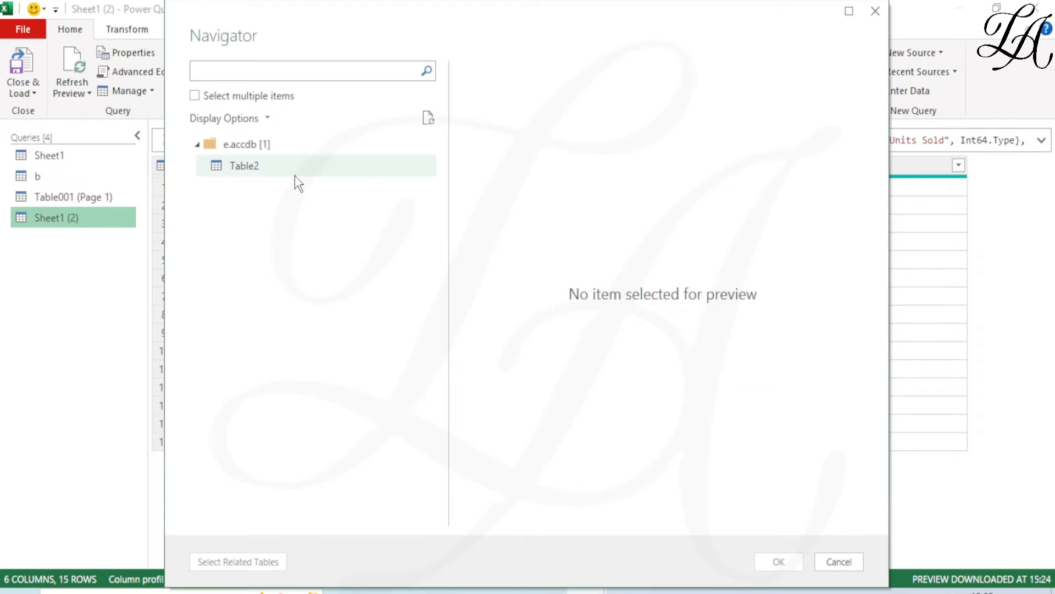
pyautogui.click(265, 168)
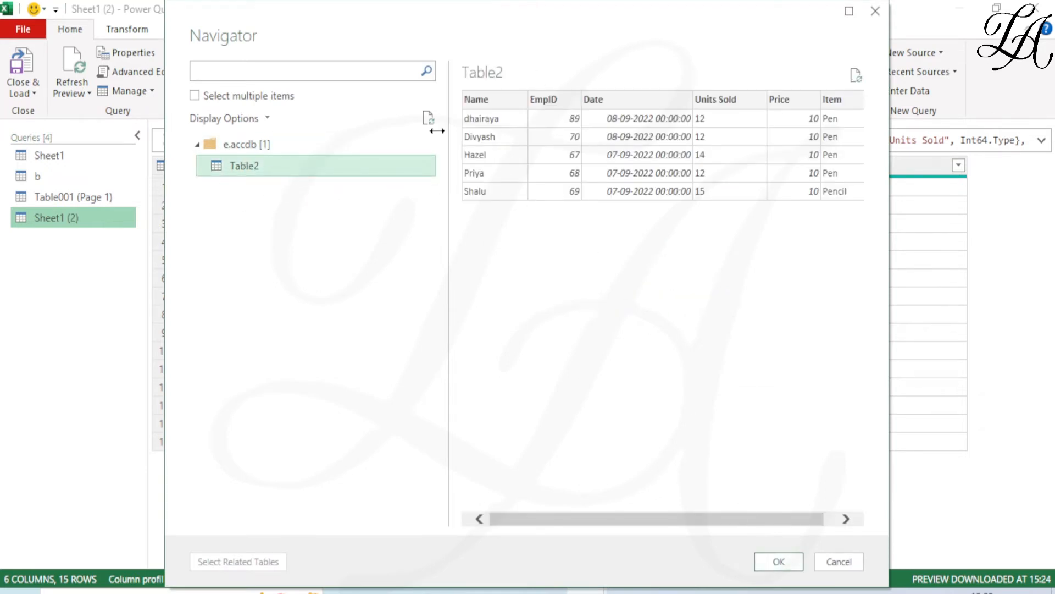
pyautogui.click(780, 568)
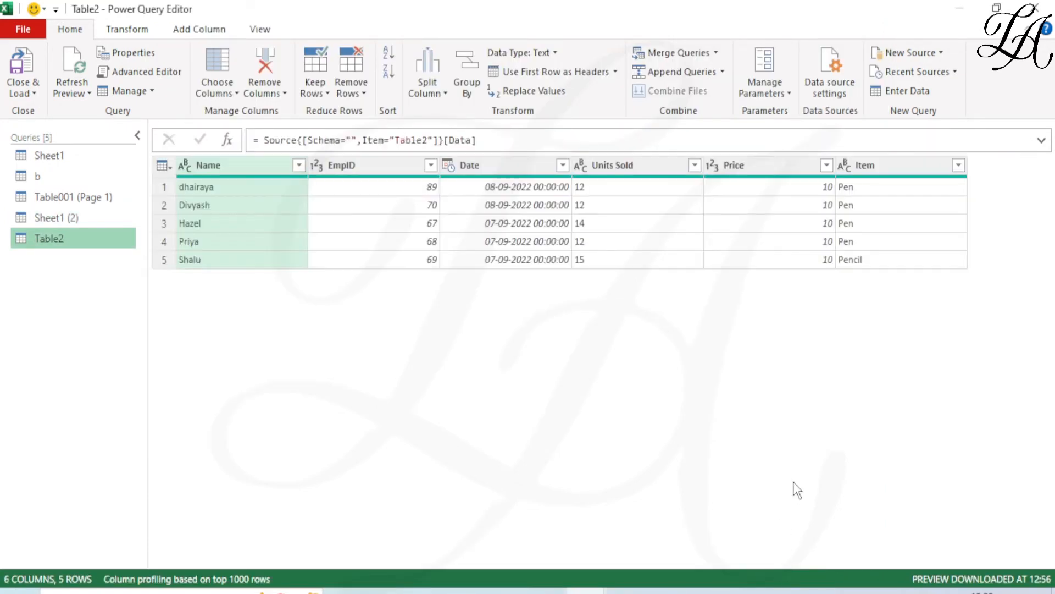
# Append the queries Sheet1, b, Table001 (Page 1), Sheet1 (2) and Table2, in that order, as a new query.
pyautogui.click(83, 154)
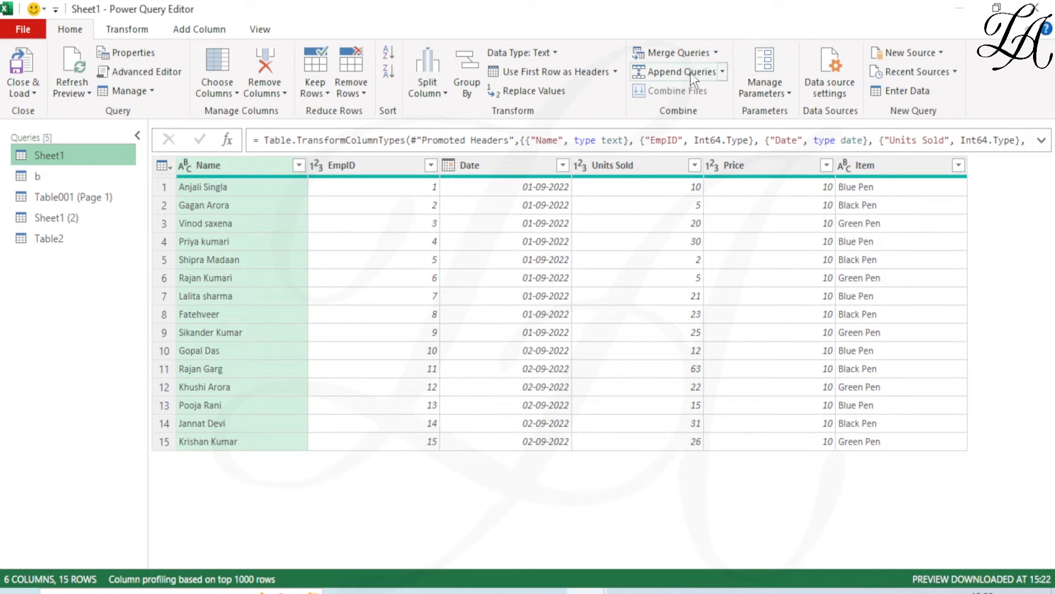
pyautogui.click(721, 74)
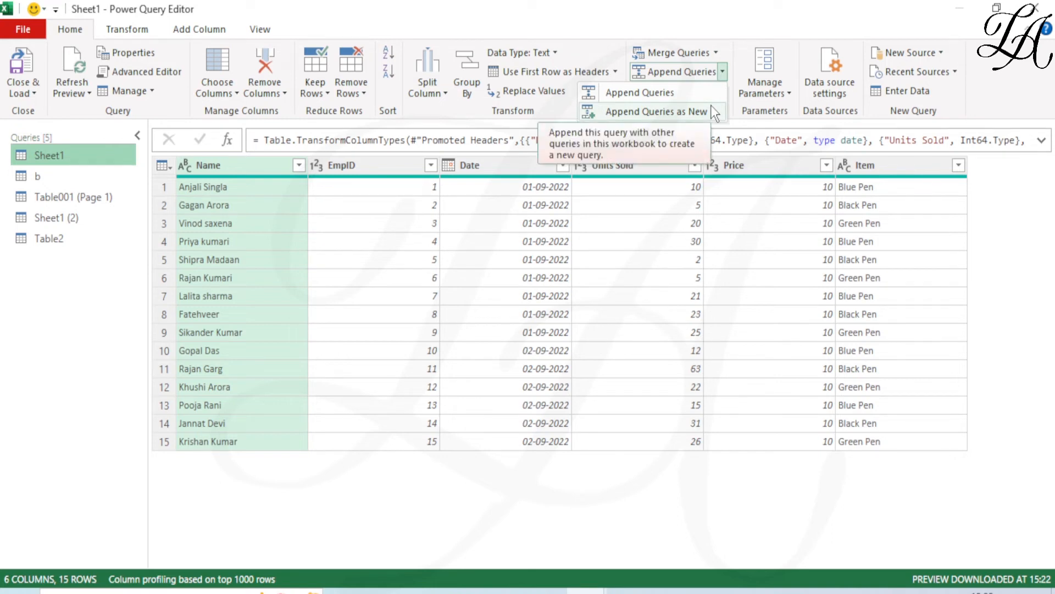
pyautogui.click(696, 111)
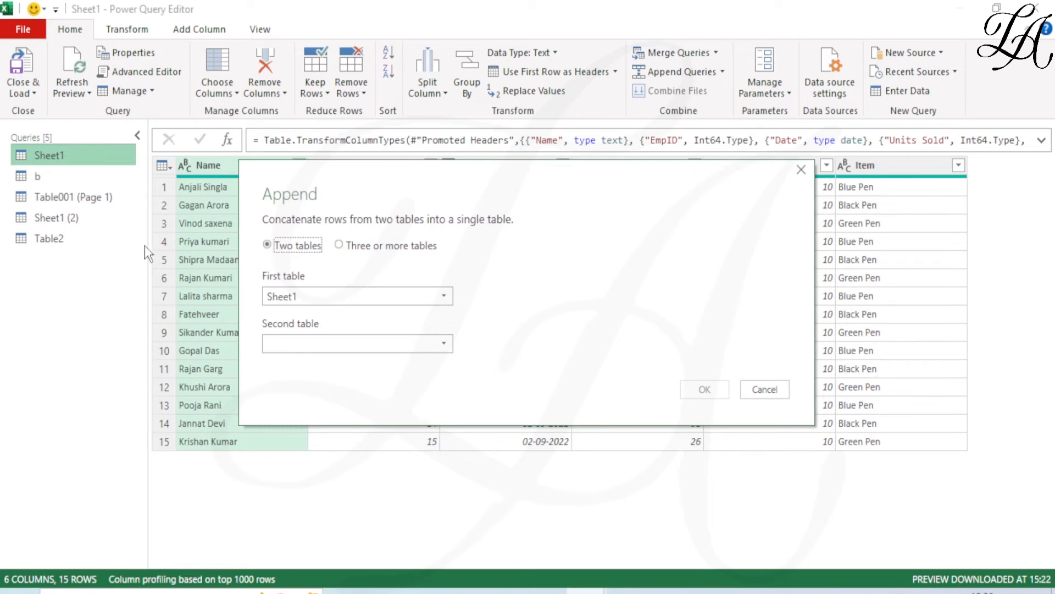
pyautogui.click(355, 245)
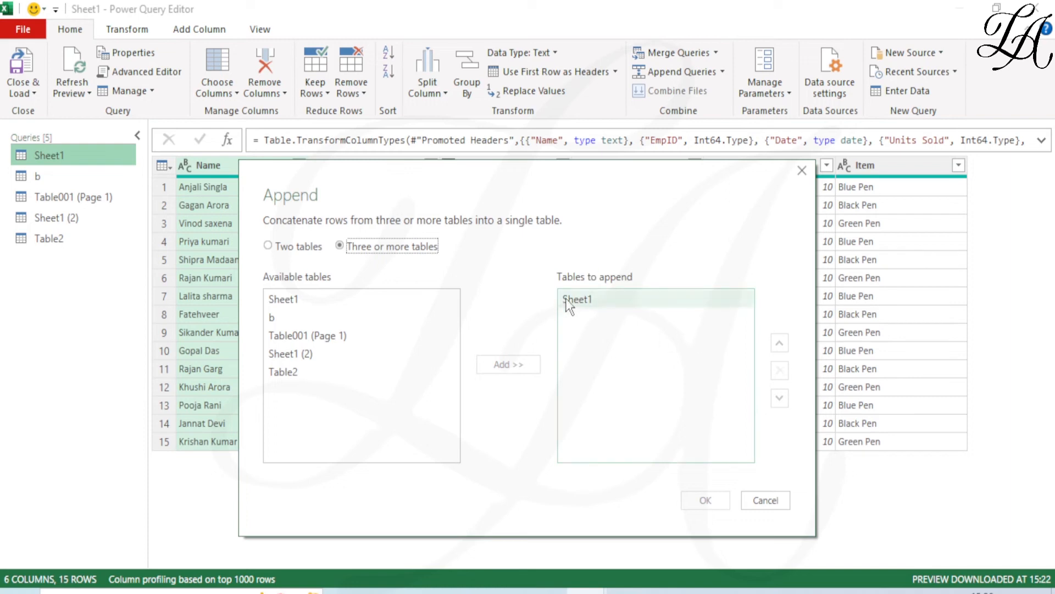
pyautogui.click(407, 317)
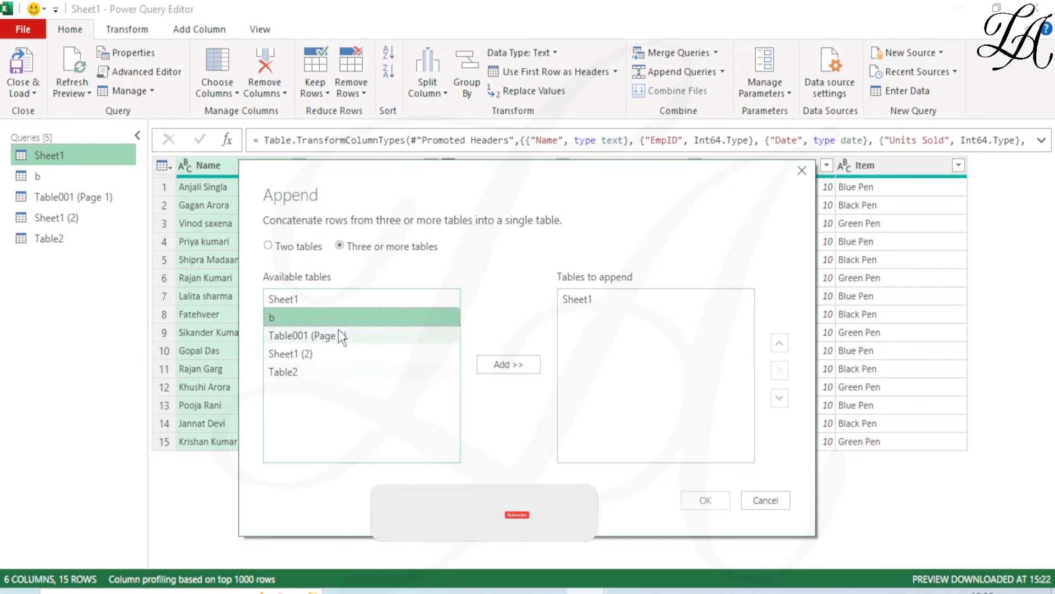
pyautogui.click(503, 363)
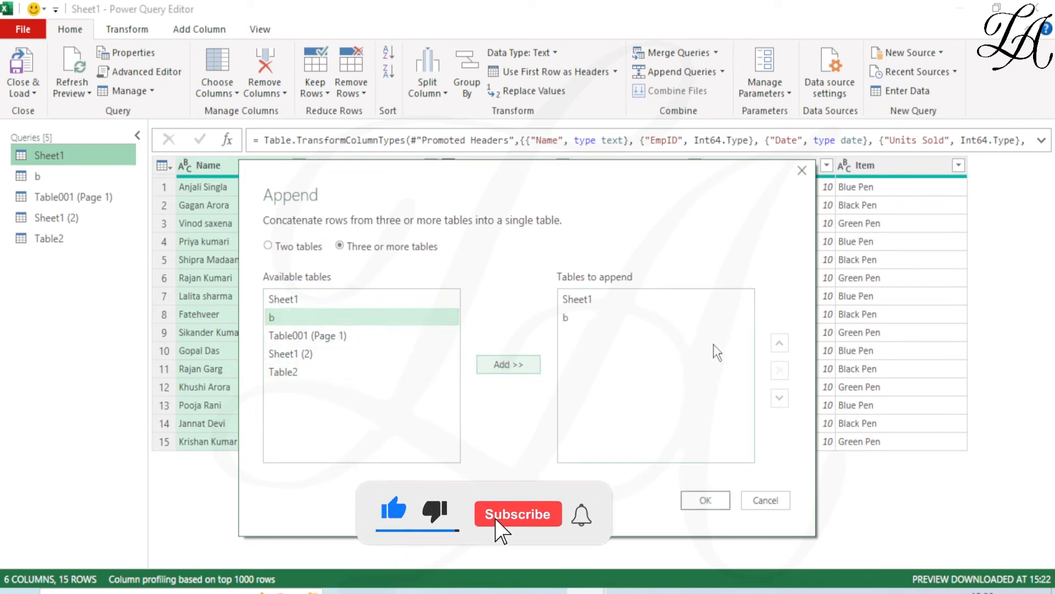
pyautogui.click(386, 333)
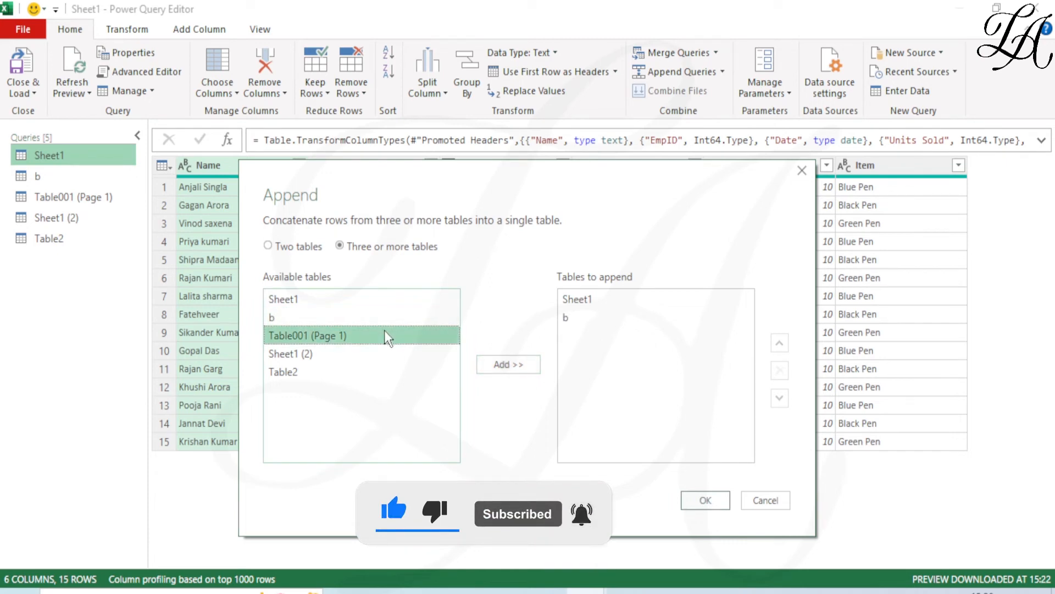
pyautogui.keyDown('shift'); pyautogui.click(349, 376); pyautogui.keyUp('shift')
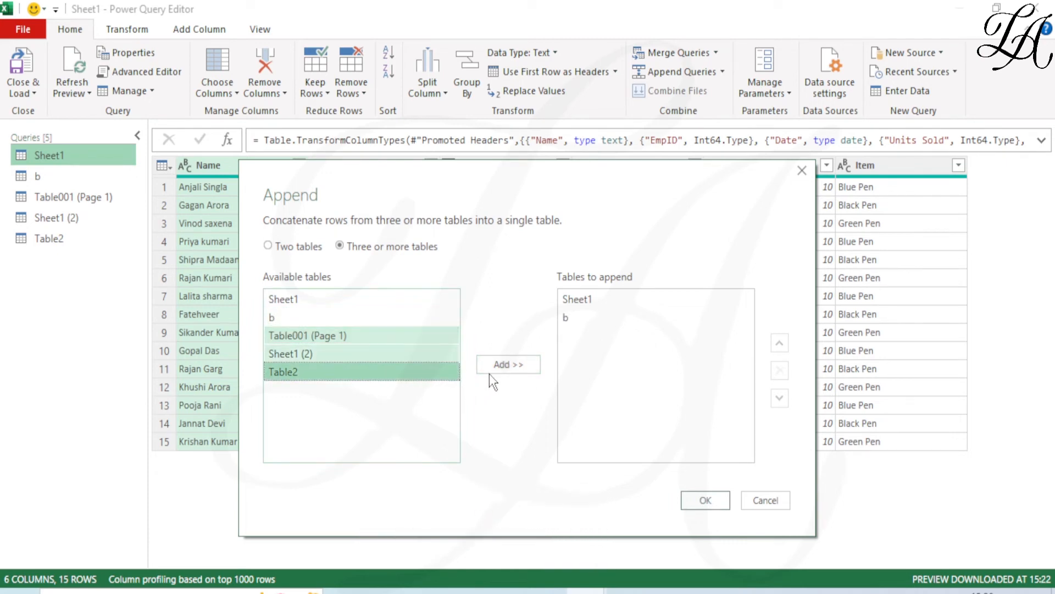
pyautogui.click(503, 365)
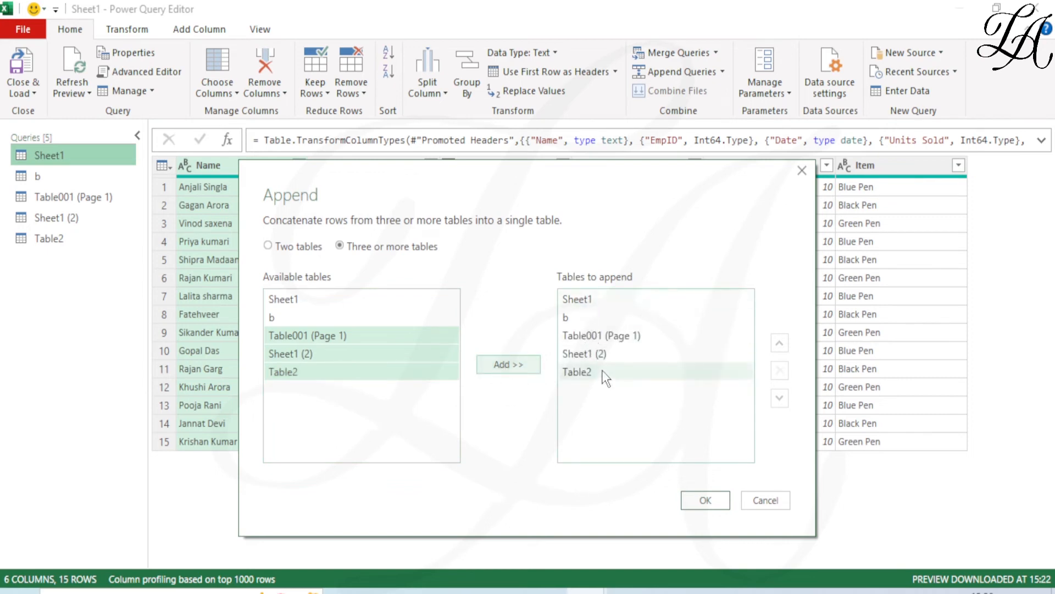
pyautogui.click(691, 500)
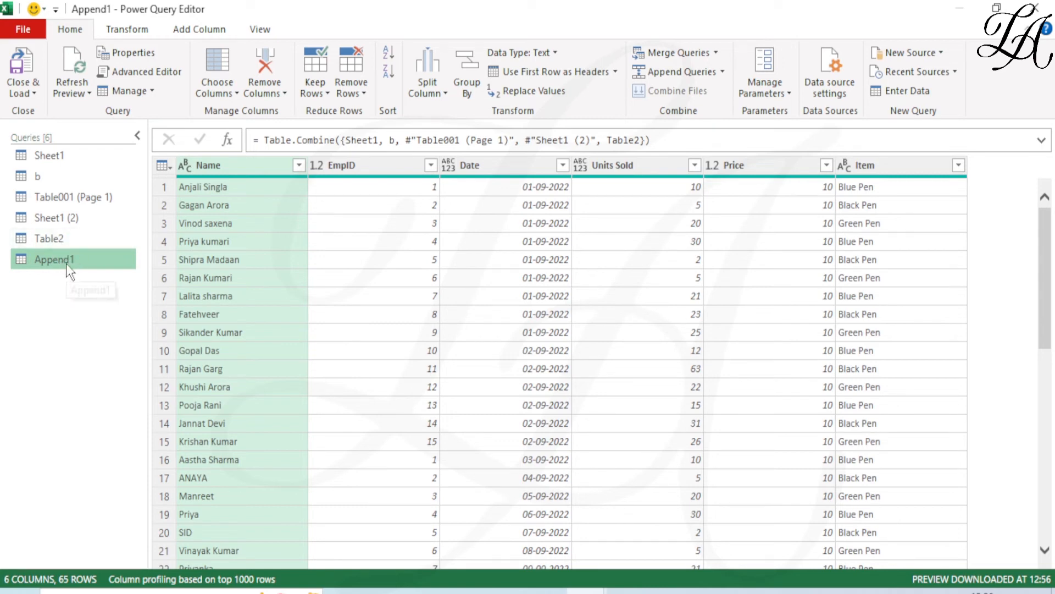
# Change the data type of the appended query's Date column to Date.
pyautogui.scroll(-9, 443, 354)
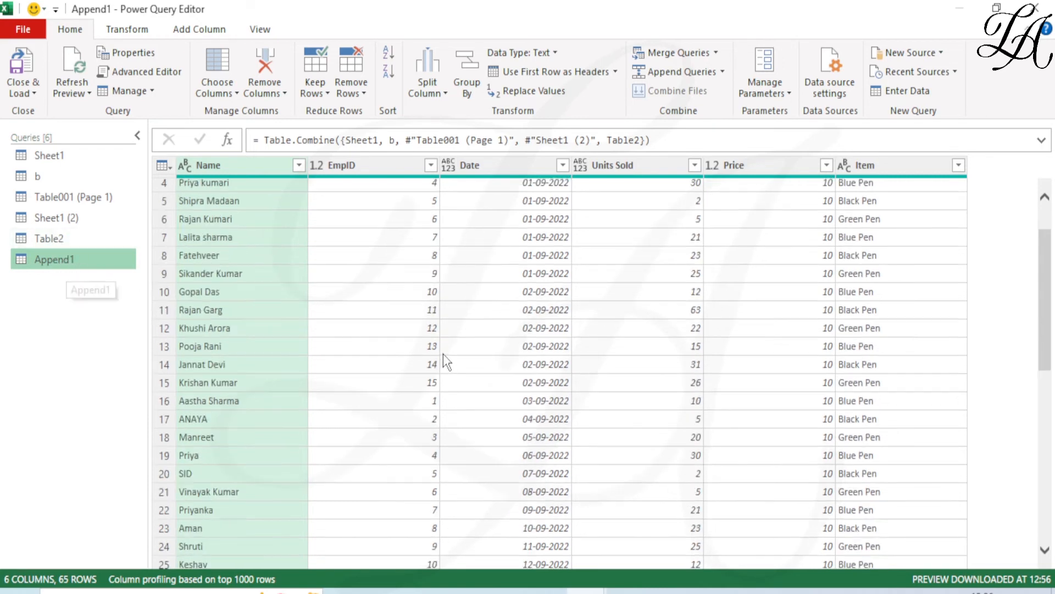
pyautogui.scroll(-6, 443, 354)
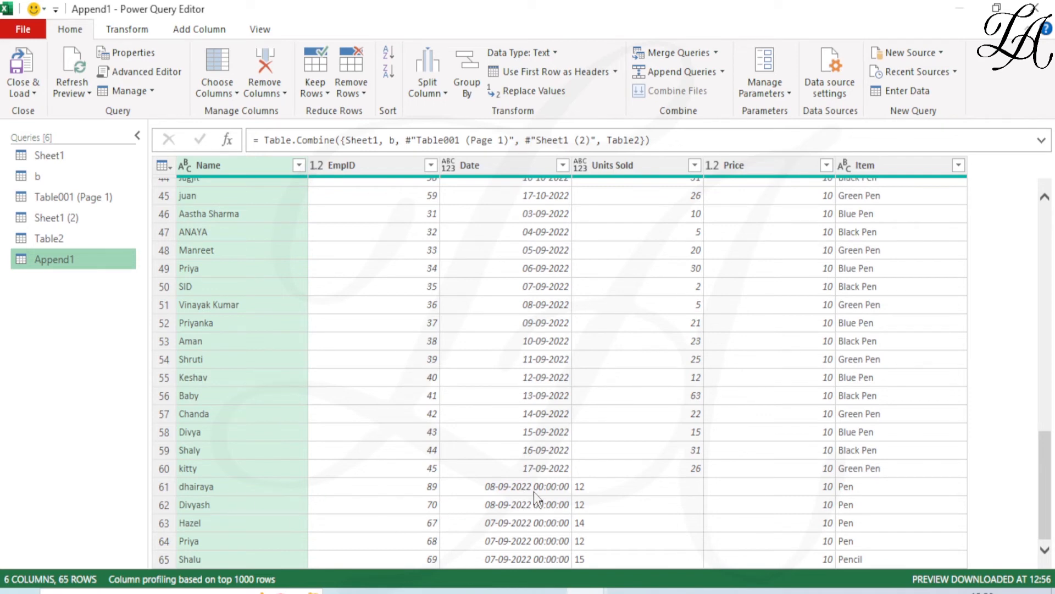
pyautogui.click(447, 162)
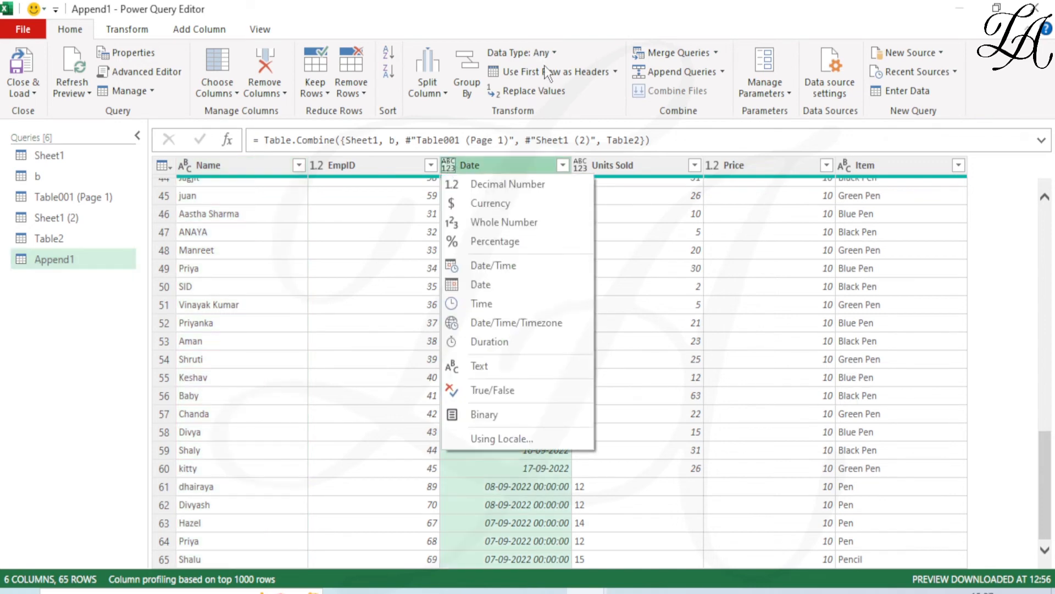
pyautogui.click(555, 51)
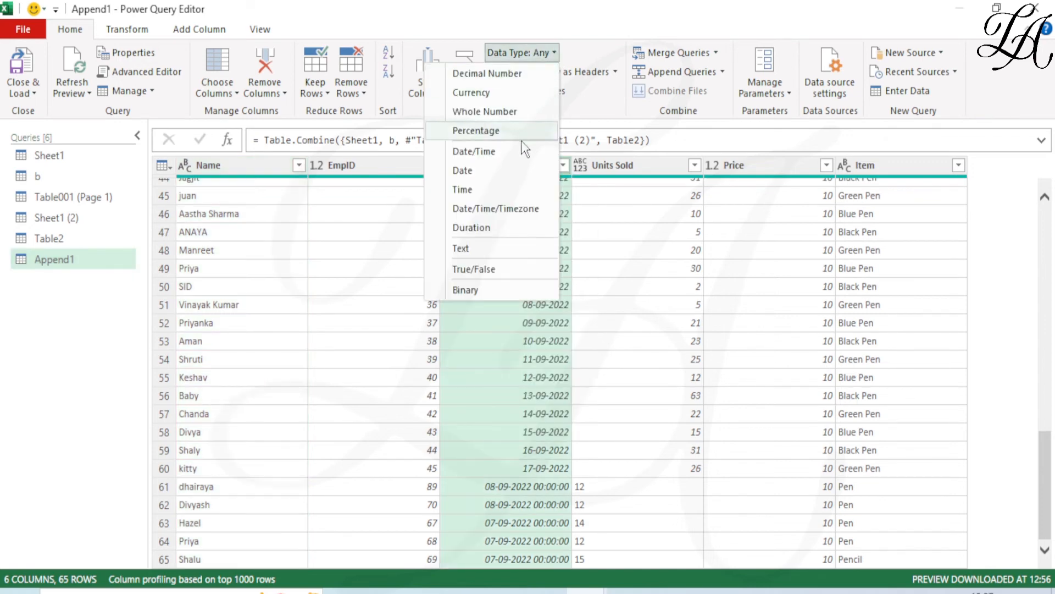
pyautogui.click(480, 168)
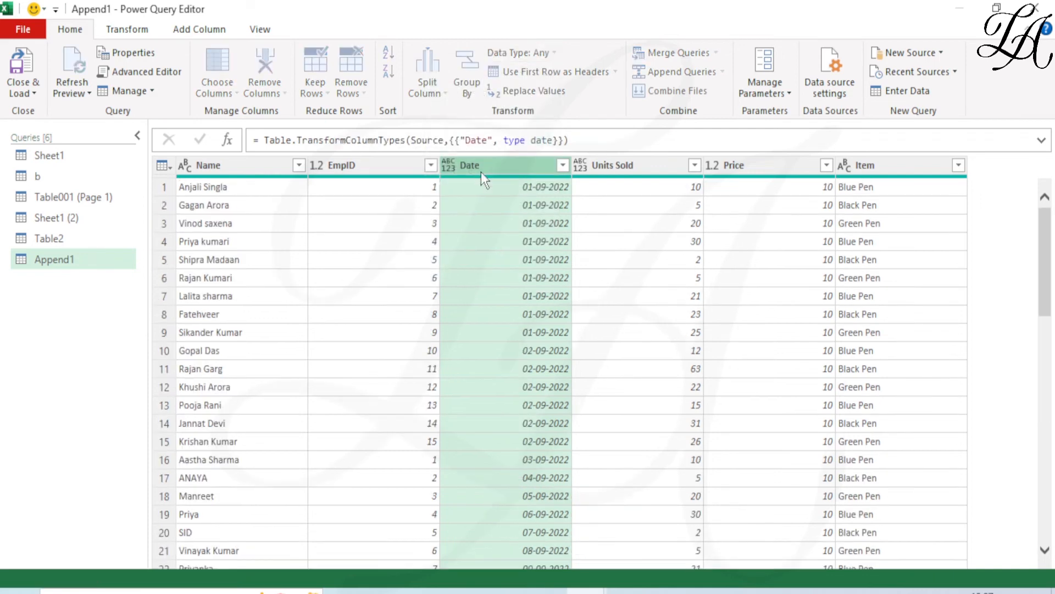
pyautogui.scroll(-15, 514, 407)
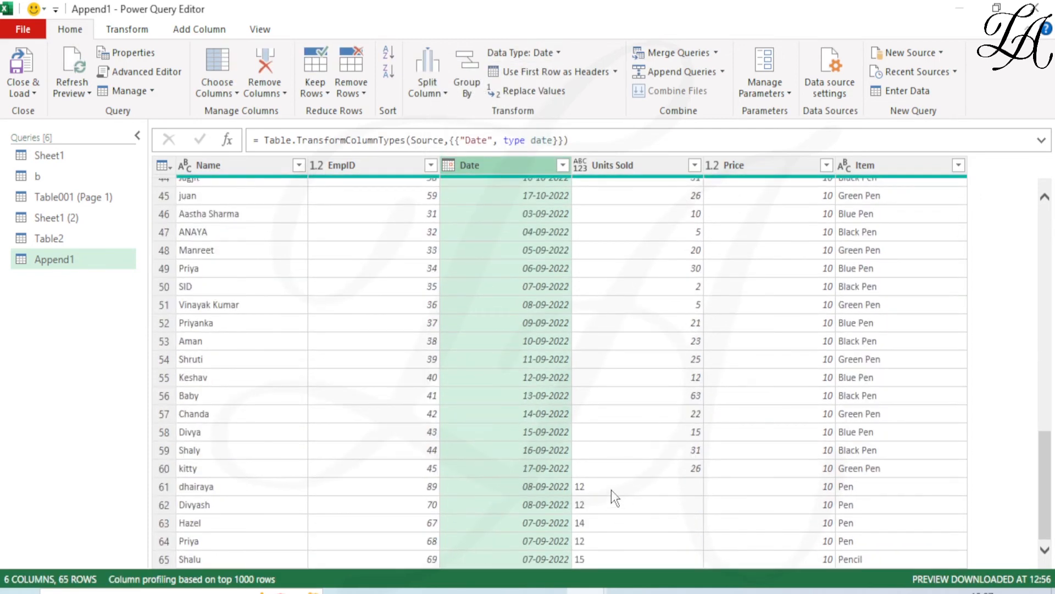
# Change the data type of the appended query's Units Sold column to Whole Number and look through its rows.
pyautogui.click(583, 161)
pyautogui.click(554, 52)
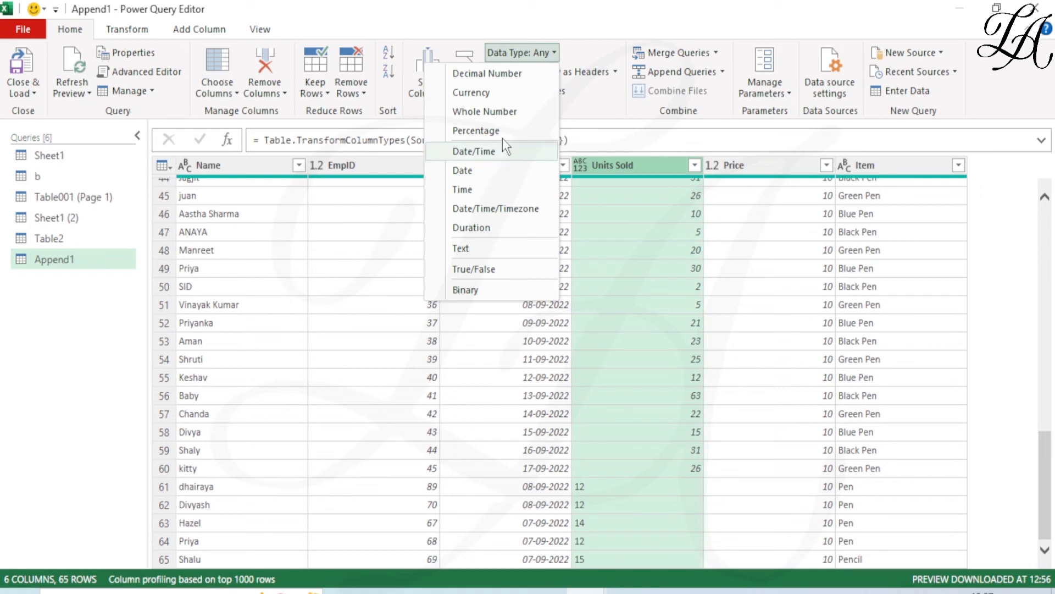
pyautogui.click(510, 111)
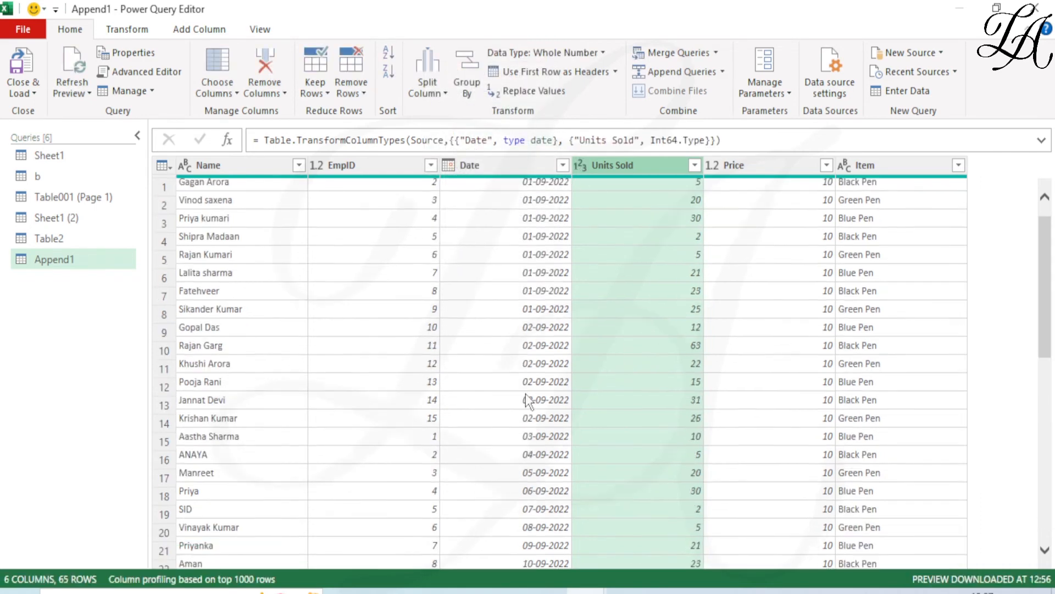
pyautogui.scroll(-15, 522, 401)
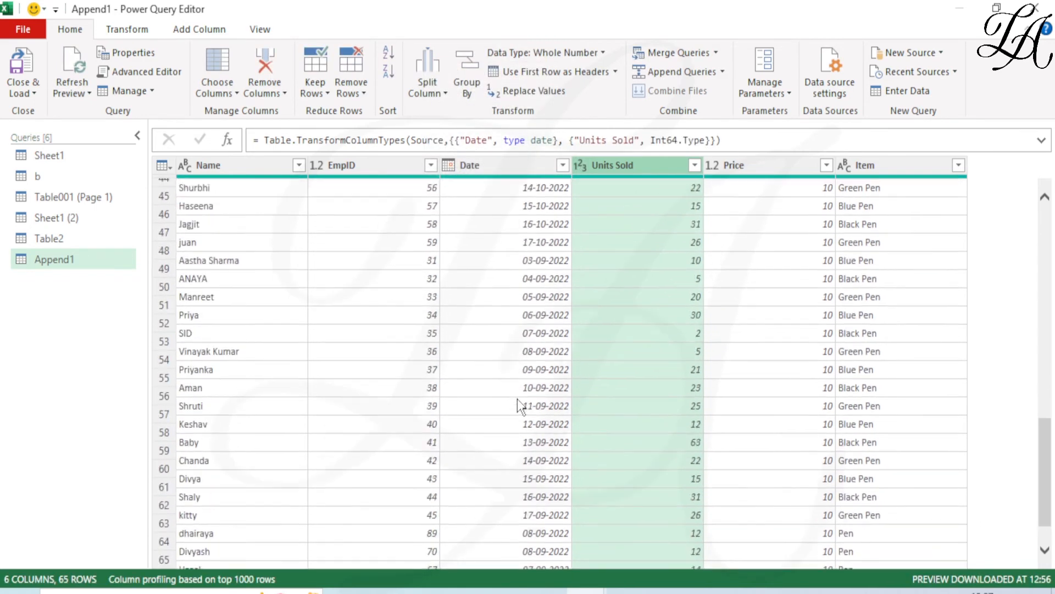
pyautogui.scroll(15, 518, 401)
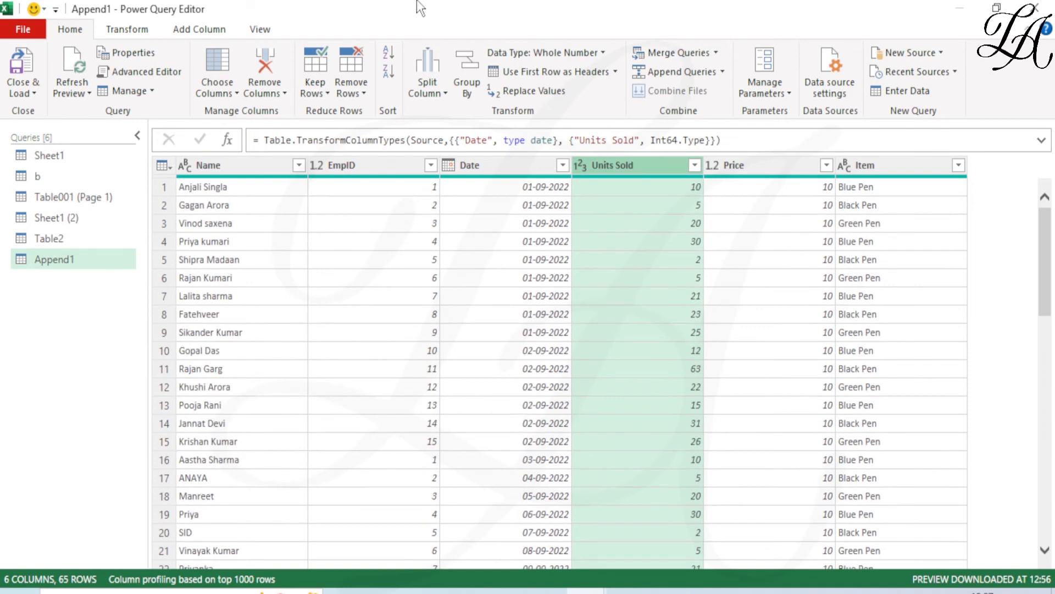
# Close the query editor, load the queries as tables on new worksheets, and look through the appended table.
pyautogui.click(18, 88)
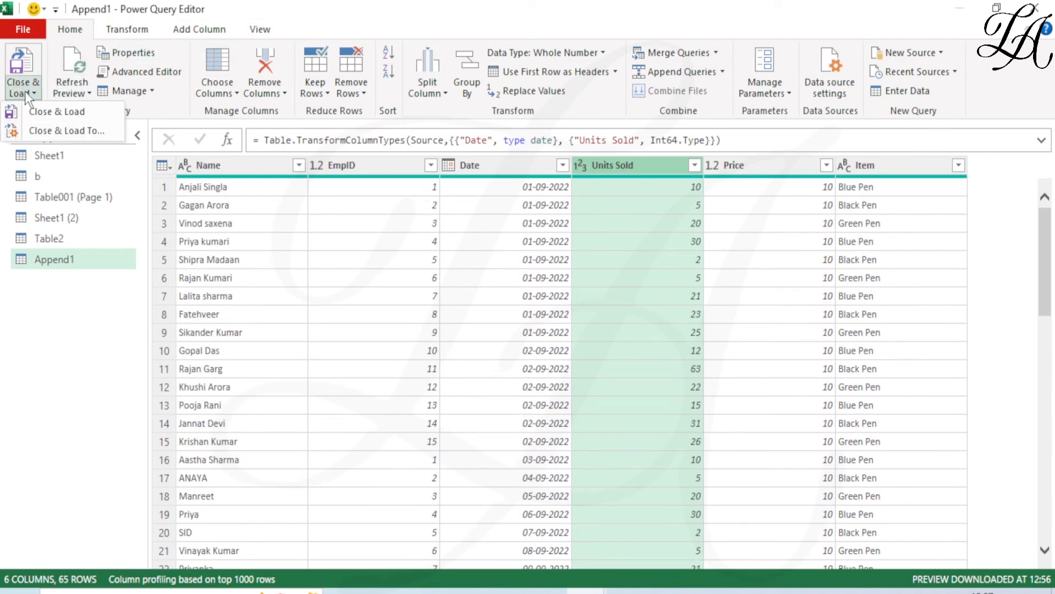
pyautogui.click(48, 130)
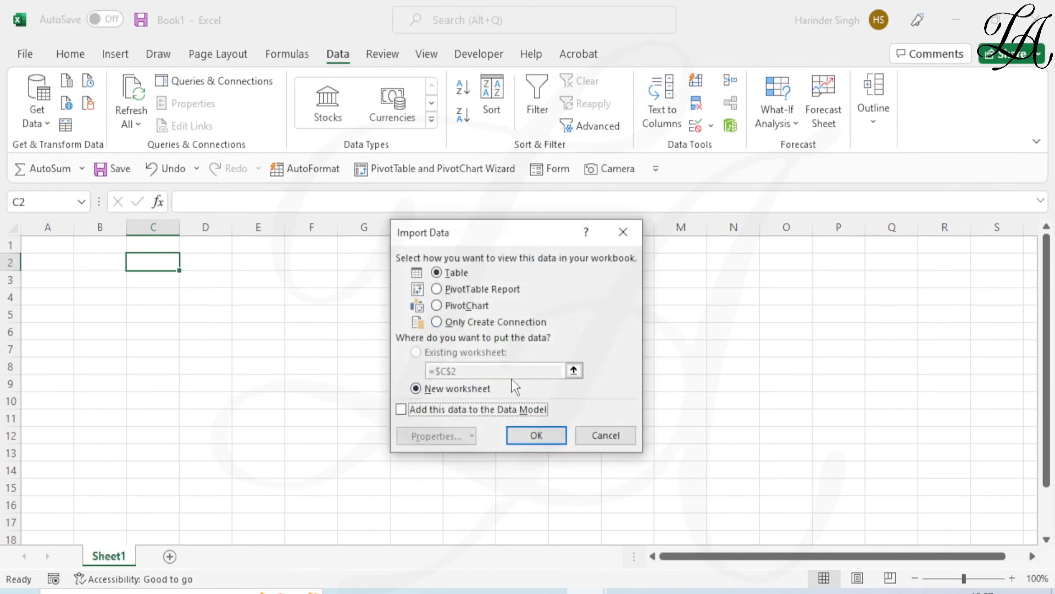
pyautogui.click(513, 434)
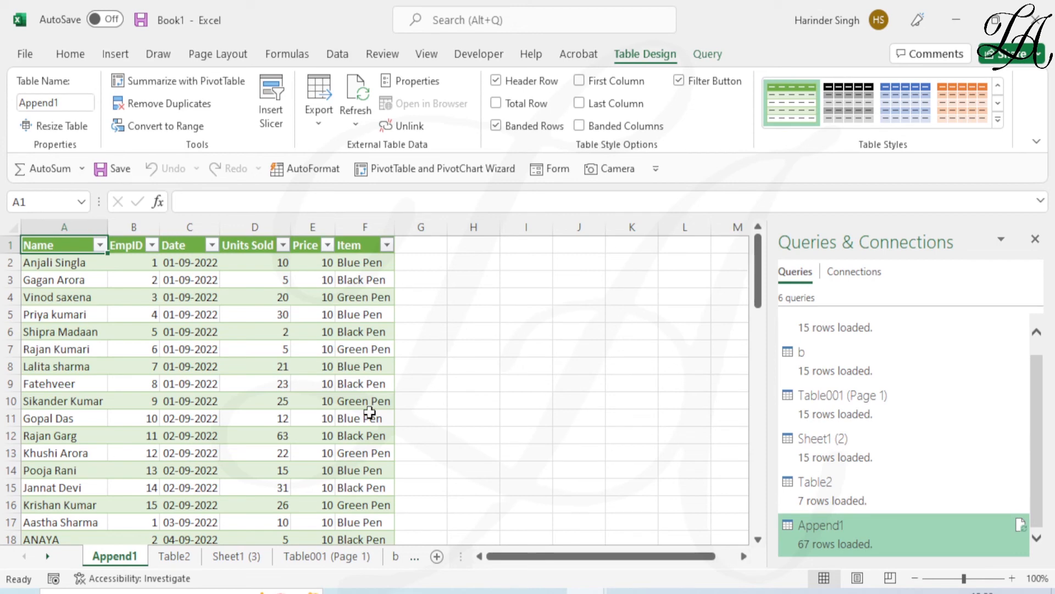
pyautogui.scroll(-20, 187, 349)
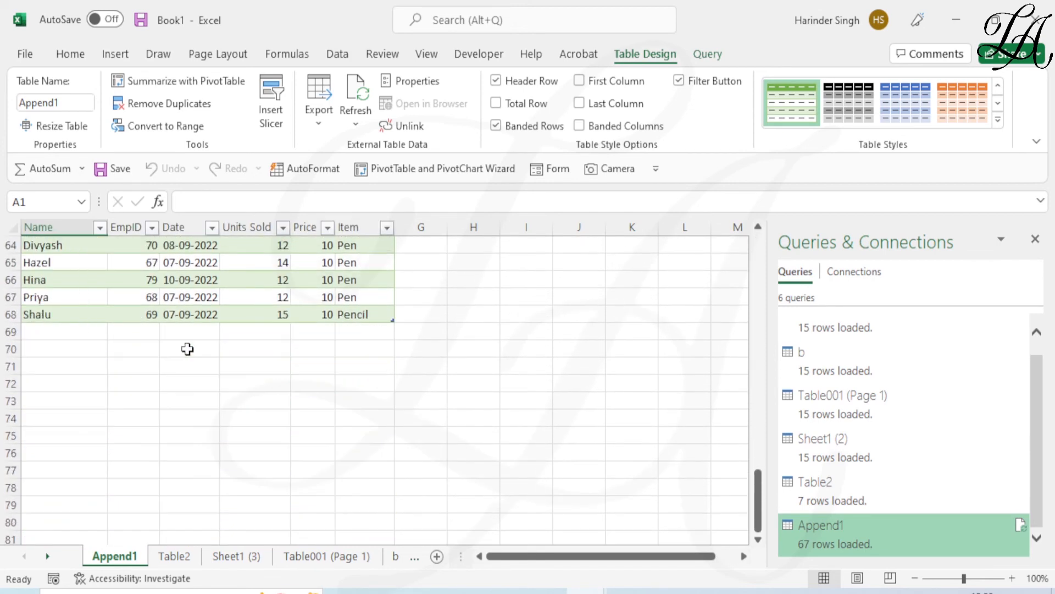
pyautogui.scroll(20, 188, 349)
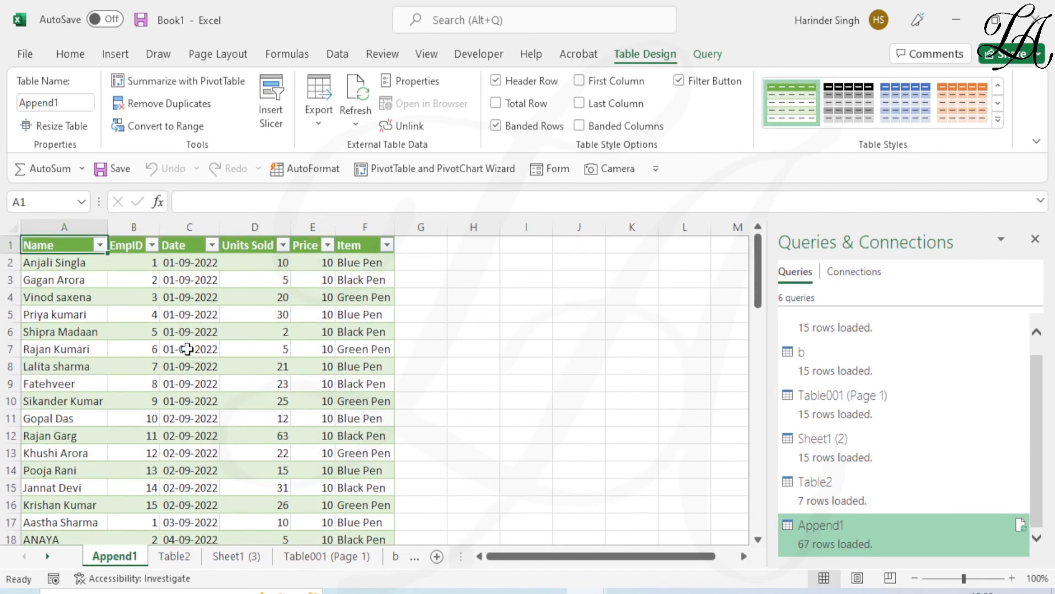